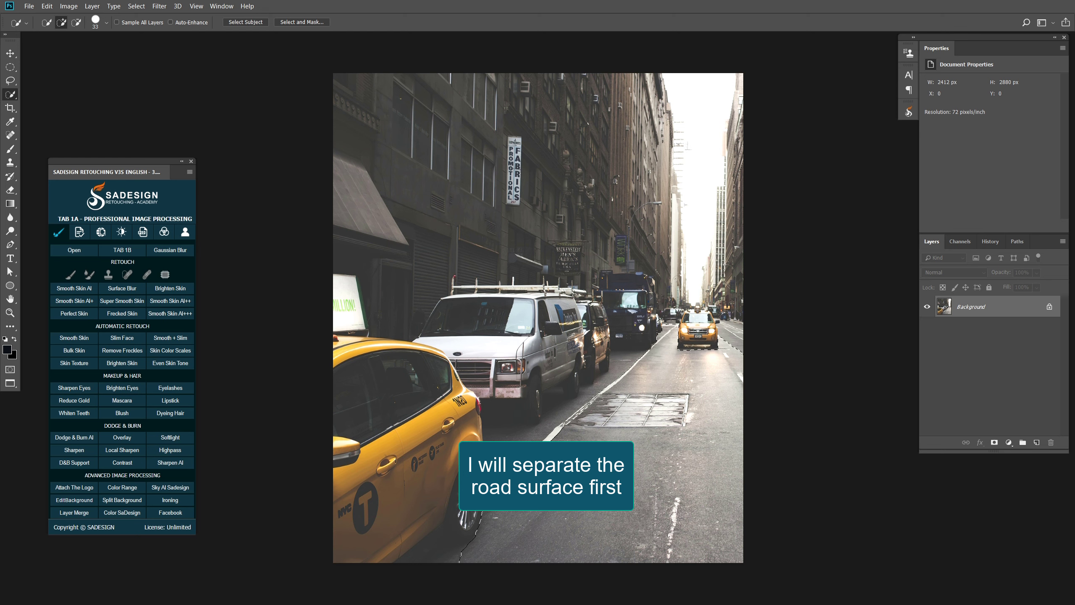
Step: Select the road surface with the Quick Selection tool, leaving out the oncoming yellow taxi
alt+right_click(635, 442)
drag(729, 360, 736, 344)
alt+click(722, 332)
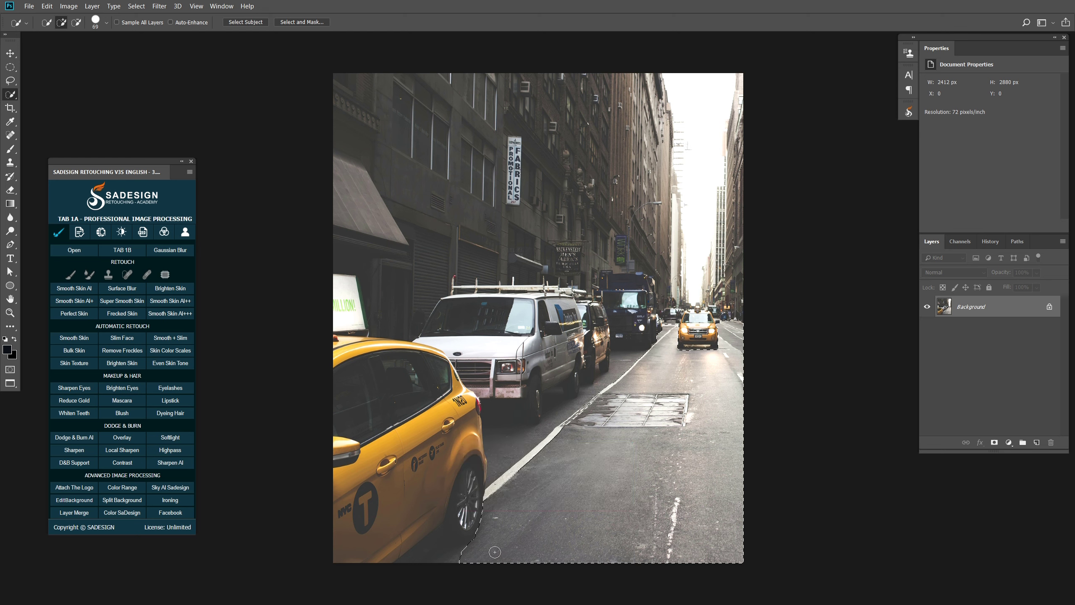
Step: Extend the road selection with the Lasso tool around the near taxi's rear wheel and along its lower body edge
right_click(10, 81)
click(59, 81)
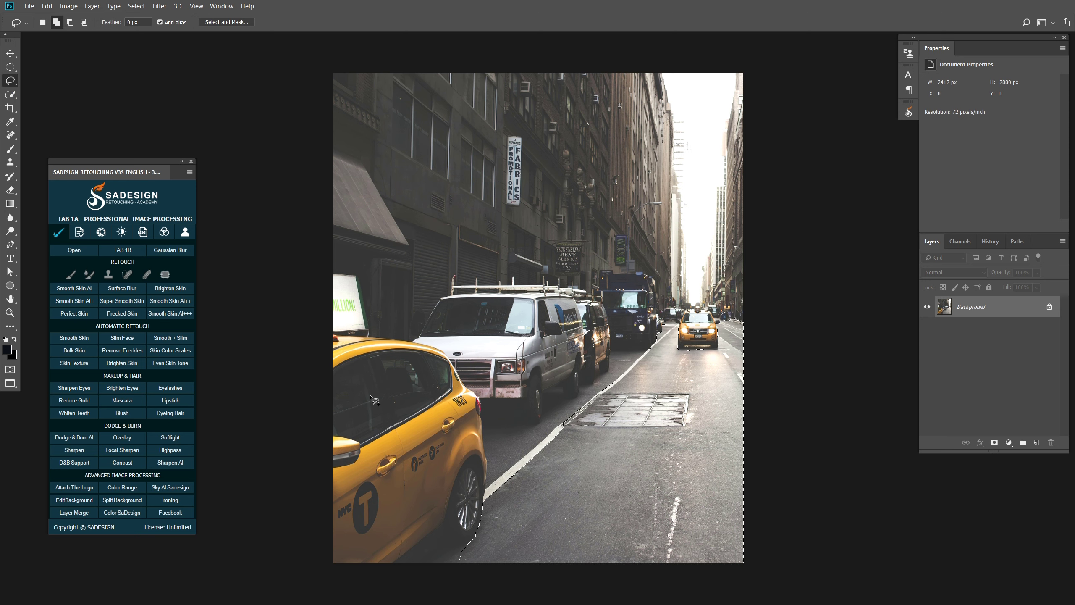
scroll(445, 507, up, 4)
mouse_move(465, 547)
mouse_down()
mouse_move(442, 502)
mouse_move(315, 578)
mouse_up()
scroll(442, 547, up, 2)
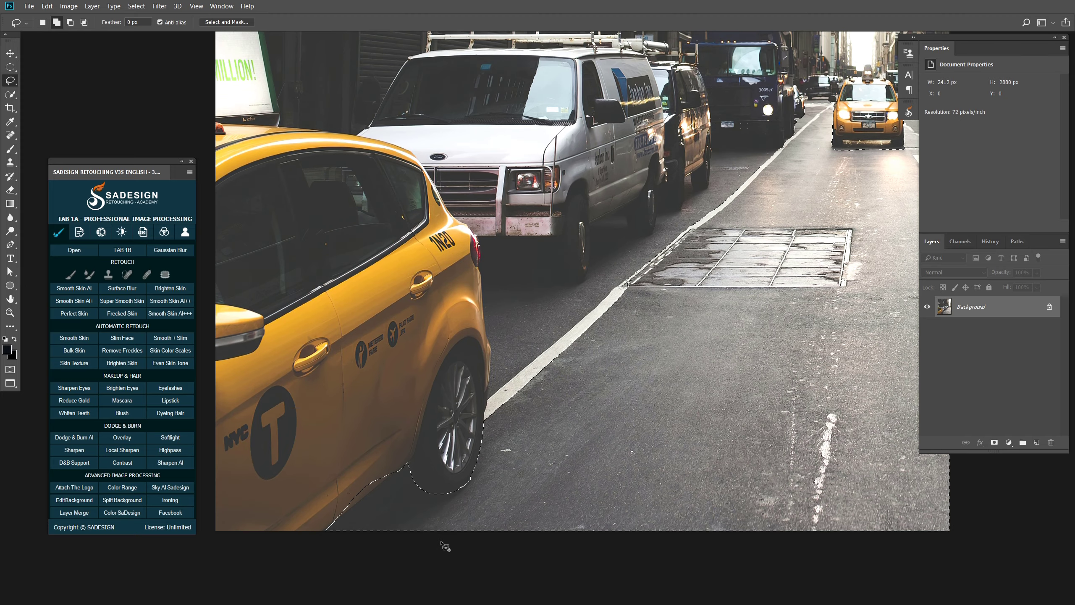
drag(358, 505, 288, 509)
Step: Start a Pen tool path on the road and trace it up along the near taxi's rear edge
key(ctrl+plus)
click(10, 245)
right_click(10, 245)
click(61, 244)
drag(548, 458, 525, 478)
click(504, 504)
scroll(437, 510, up, 2)
drag(454, 495, 438, 494)
click(424, 484)
click(423, 460)
drag(432, 426, 432, 419)
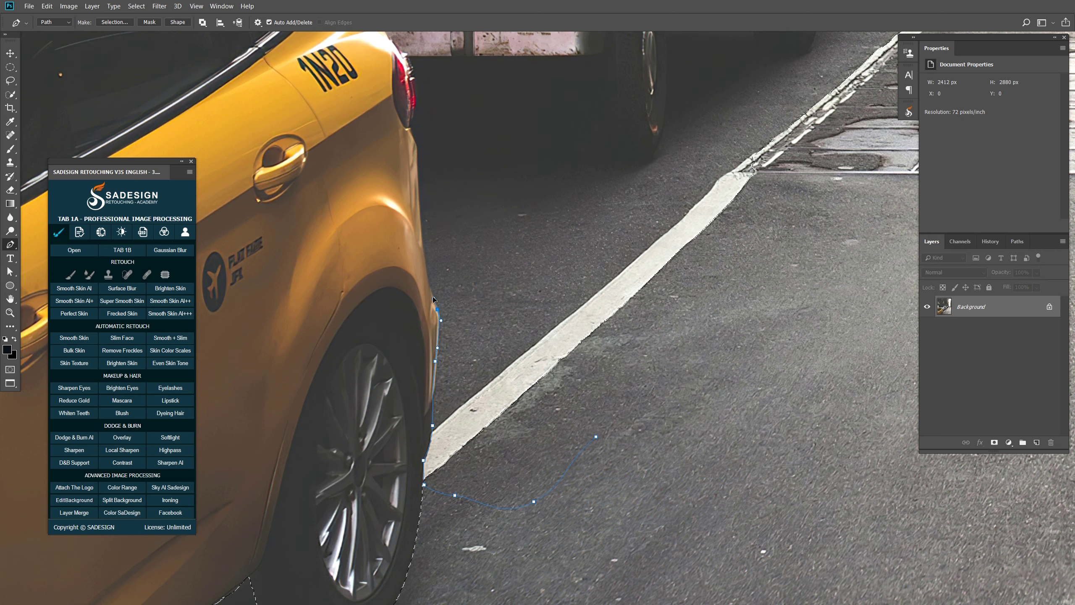
click(427, 279)
drag(423, 211, 404, 363)
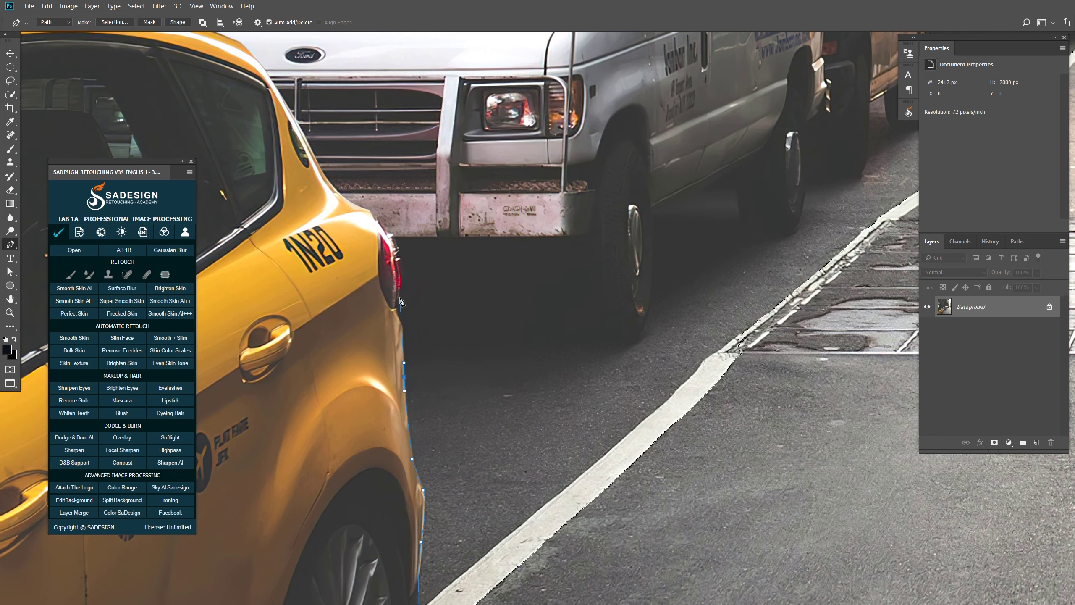
Step: Continue the pen path along the white van's front bumper and around its front wheel
click(549, 235)
scroll(554, 235, up, 2)
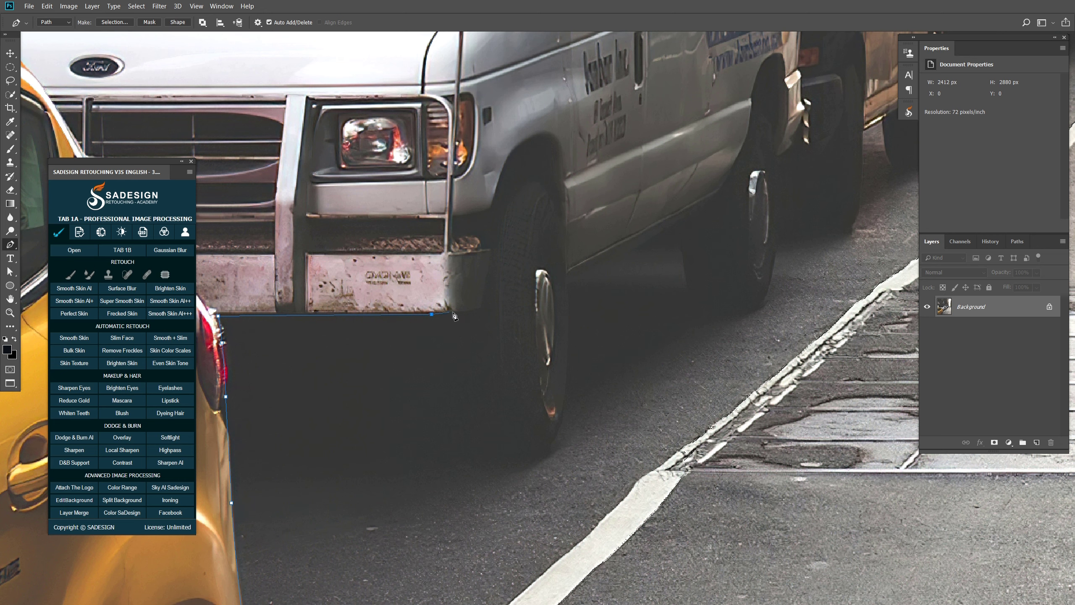
click(467, 311)
drag(479, 435, 562, 431)
click(567, 328)
click(566, 275)
drag(565, 275, 422, 506)
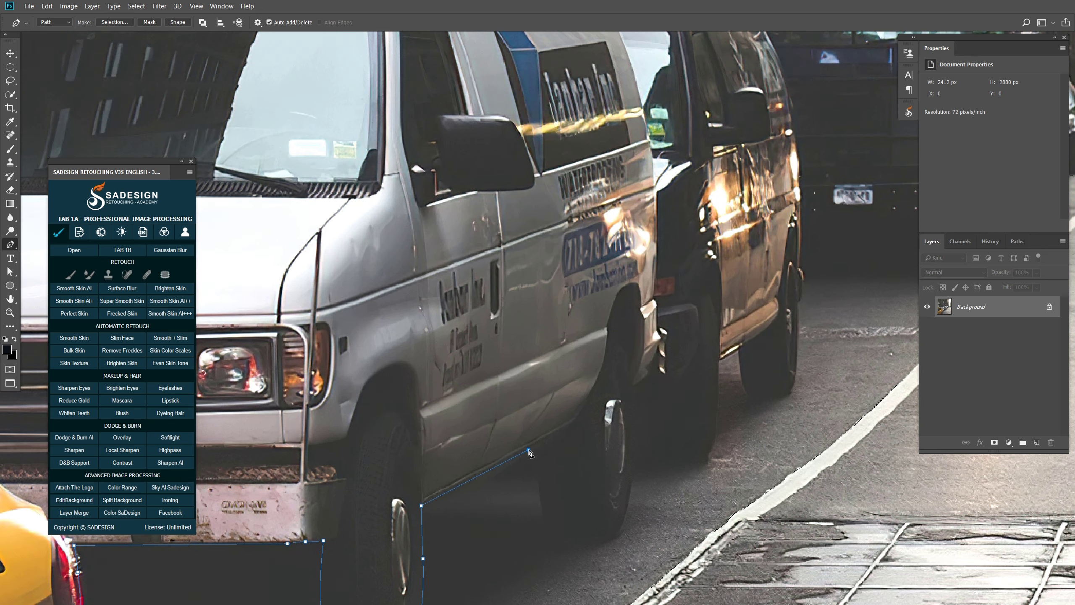
Step: Continue the pen path around the white van's rear wheel and the front wheel of the dark van behind it
drag(550, 528, 569, 550)
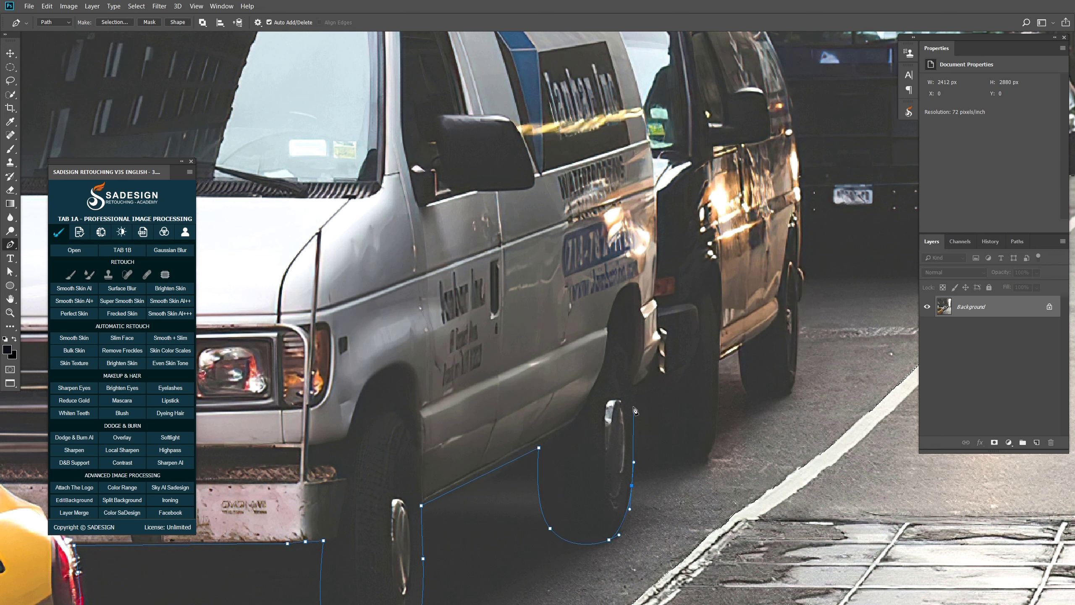
click(656, 390)
drag(707, 459, 718, 454)
drag(718, 410, 718, 406)
click(741, 347)
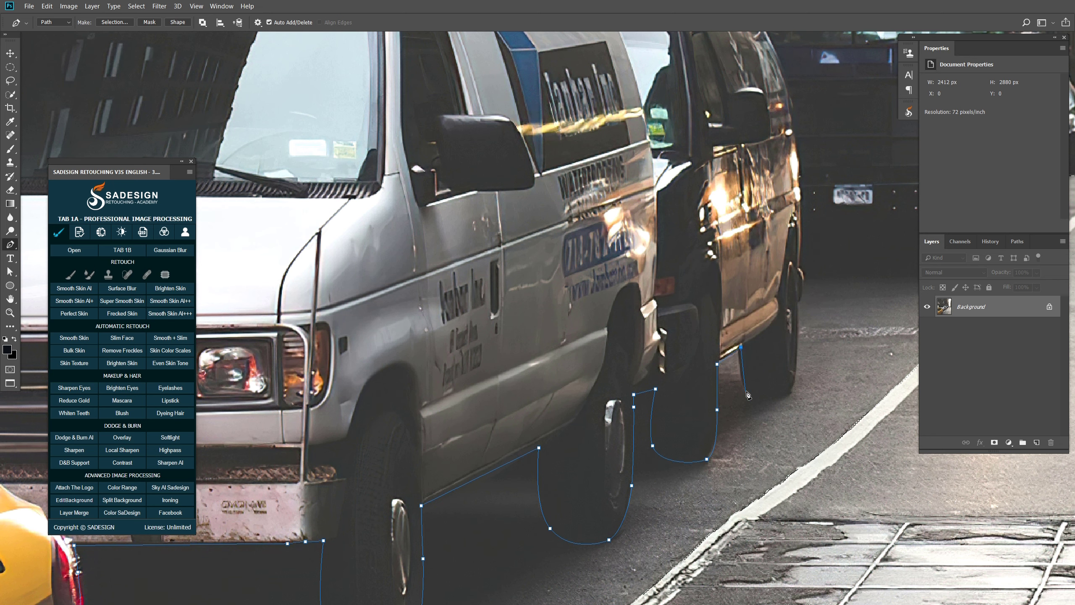
Step: Extend the pen path up the dark van's rear wheel, along the blue truck's bumper and around its front wheel
drag(800, 310, 646, 442)
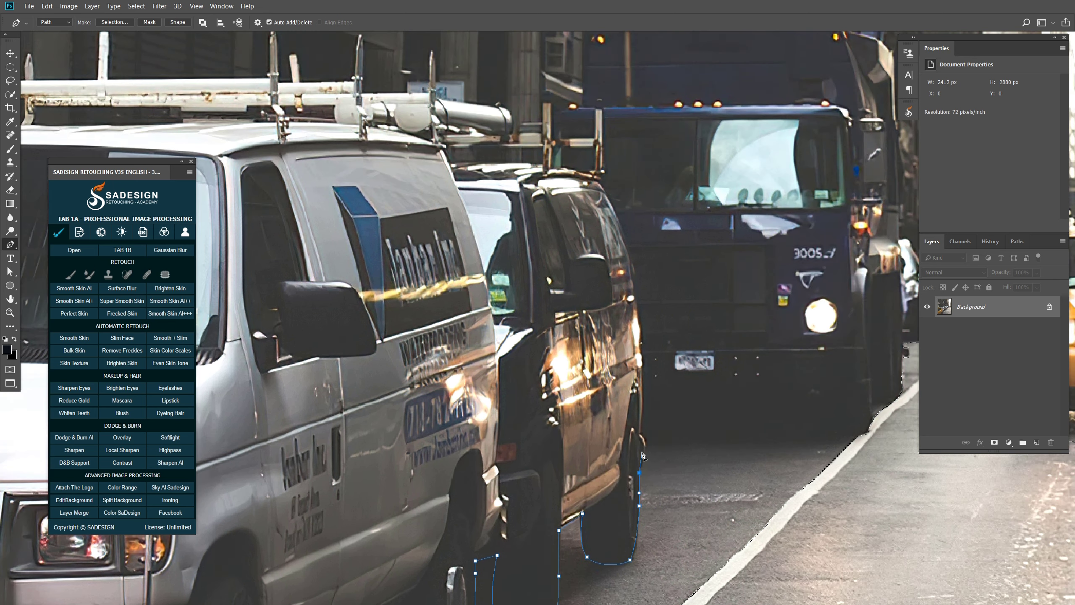
click(645, 389)
click(826, 383)
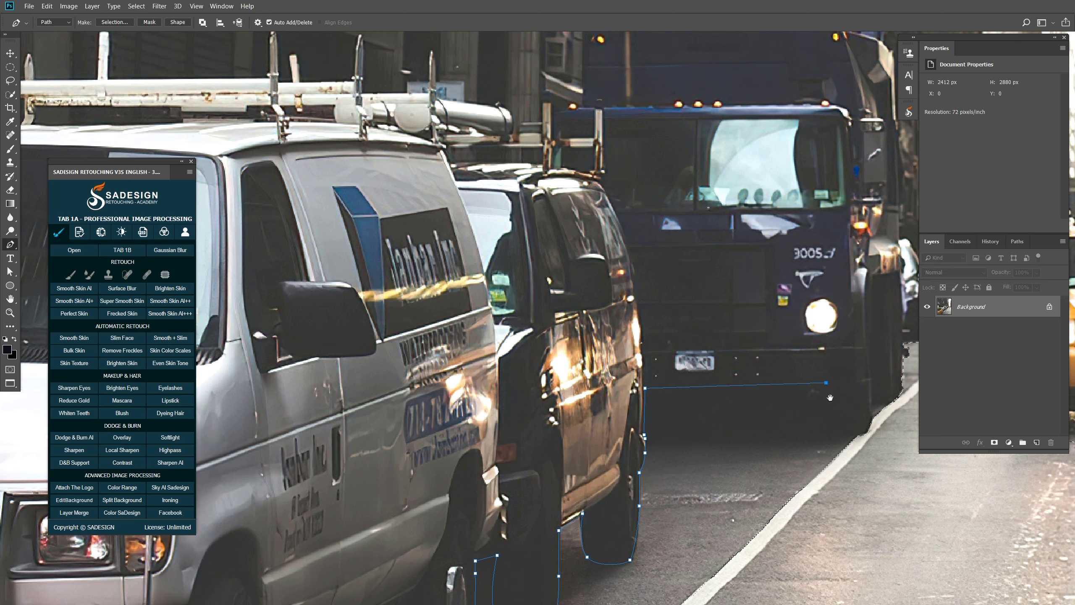
drag(826, 384, 631, 433)
drag(637, 473, 676, 481)
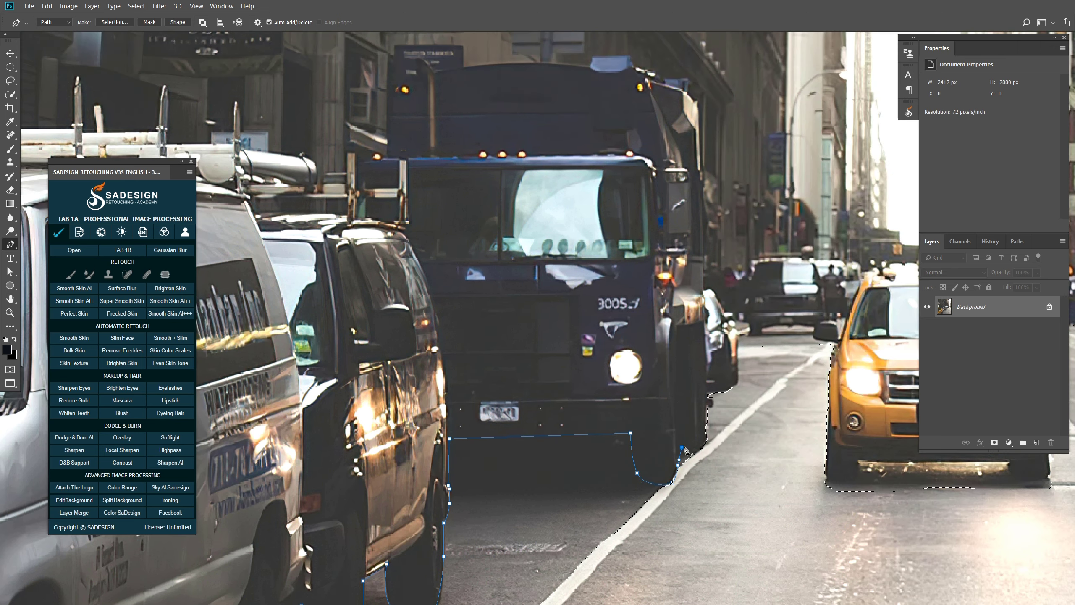
Step: Close the pen path along the truck and across the road, and add the enclosed area to the selection
scroll(715, 436, down, 4)
drag(715, 436, 635, 290)
scroll(624, 346, down, 2)
drag(577, 473, 523, 519)
drag(472, 552, 547, 390)
key(ctrl+shift+Return)
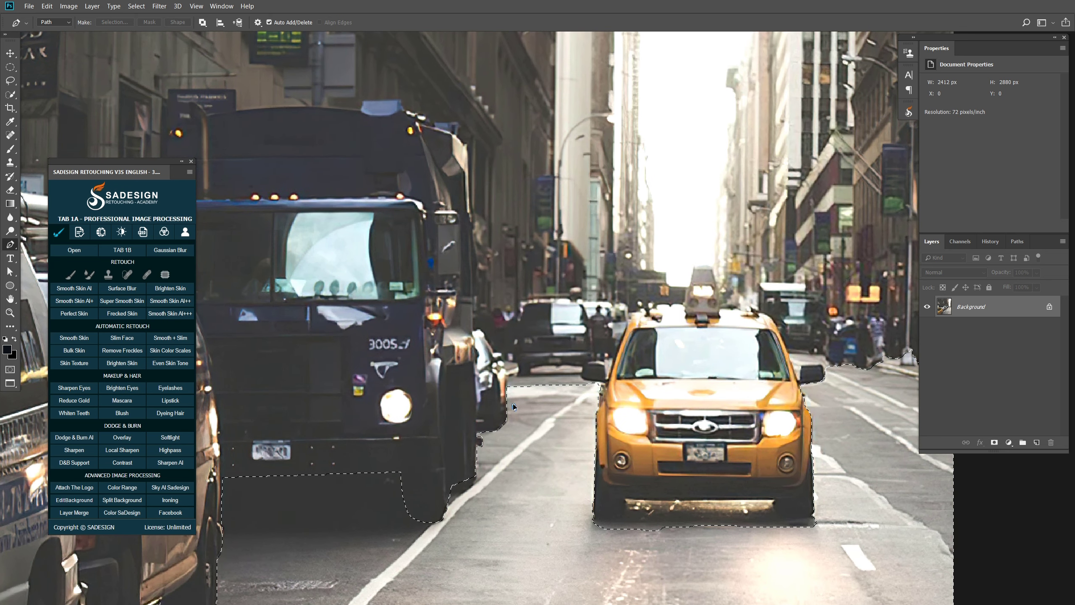
Step: Add the far strip of road in front of the distant dark car to the selection with a pen path
click(509, 386)
click(530, 375)
click(530, 361)
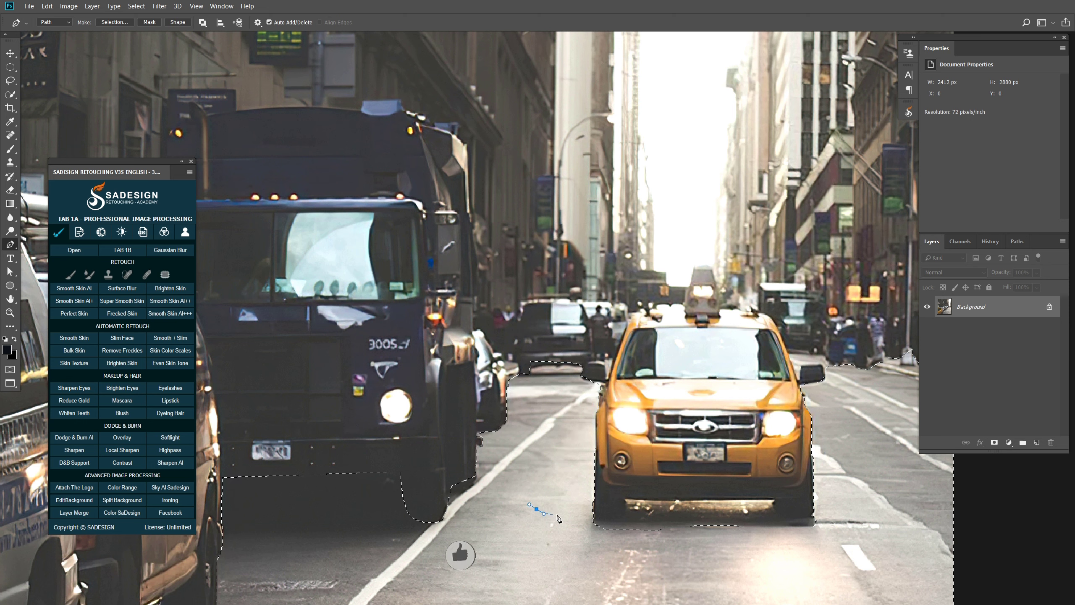
Step: Trace a pen path along the bottoms of the oncoming taxi's wheels and the underside of its bumper
click(537, 509)
click(554, 514)
click(576, 517)
click(596, 516)
click(623, 517)
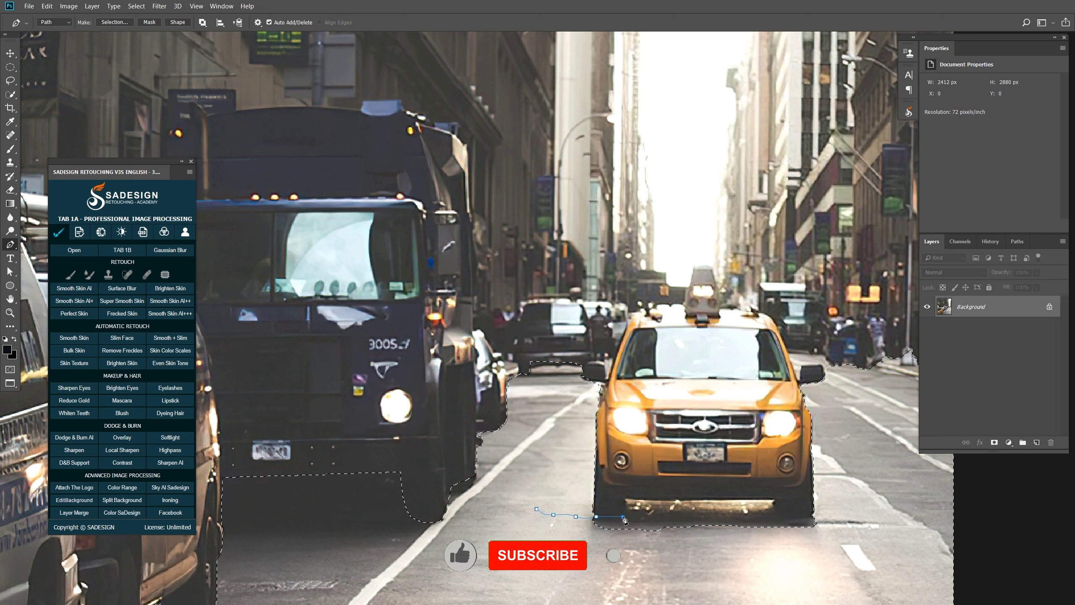
click(625, 500)
click(774, 499)
click(780, 514)
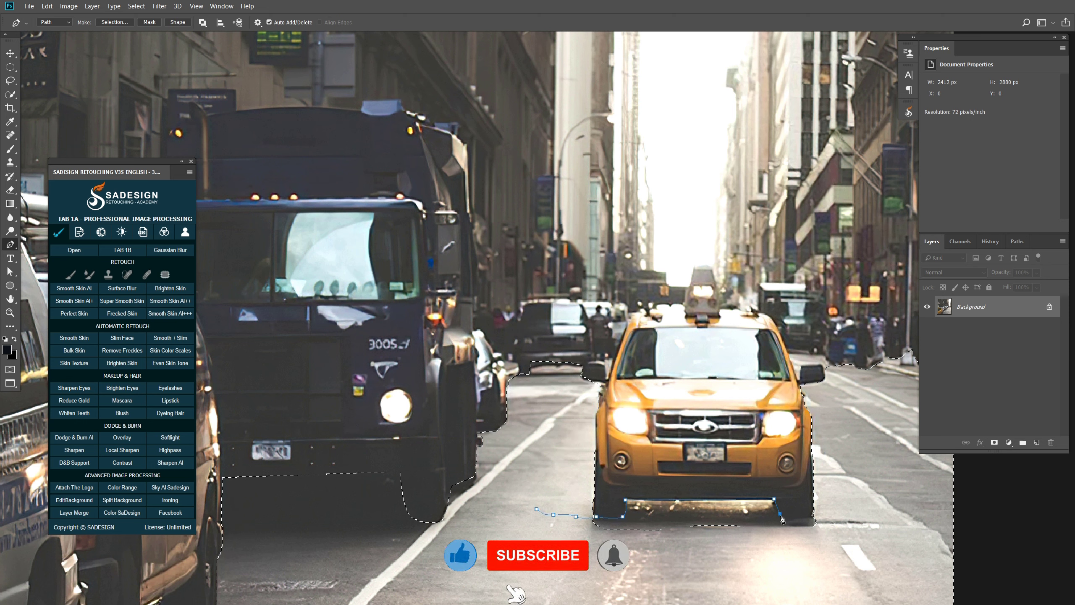
click(789, 516)
click(814, 516)
Step: Close the path across the road in front of the oncoming taxi and add its area to the selection
click(873, 527)
click(720, 587)
click(536, 508)
key(ctrl+shift+Return)
Step: Add the missing road area beside the oncoming taxi's mirror to the selection with the Lasso tool
drag(505, 499, 303, 549)
scroll(303, 549, up, 2)
key(l)
right_click(10, 80)
click(55, 80)
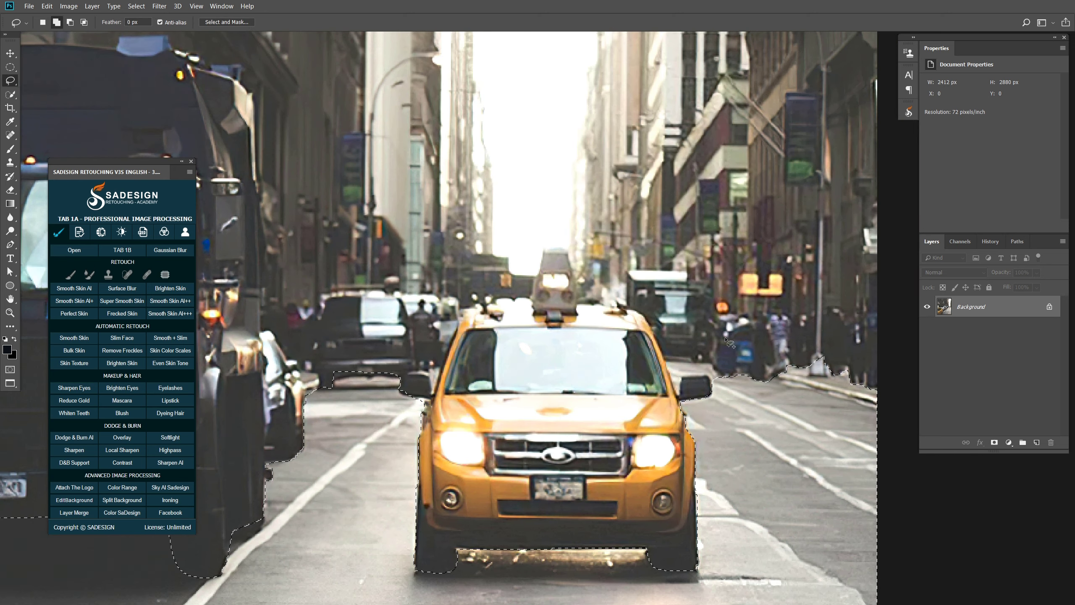
scroll(753, 382, up, 2)
drag(709, 403, 691, 374)
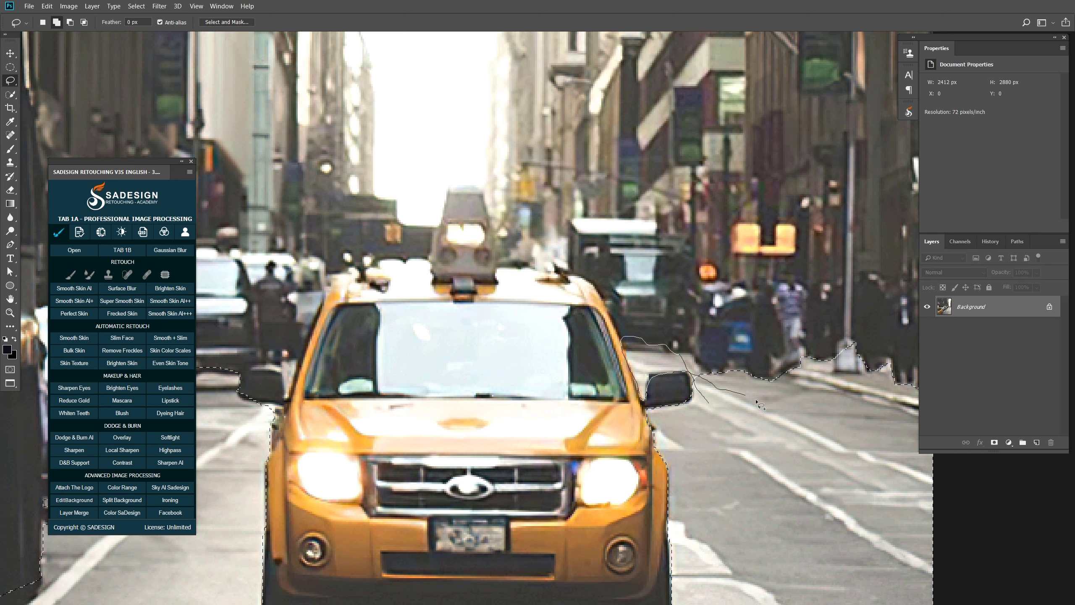
drag(757, 400, 759, 402)
drag(813, 417, 733, 440)
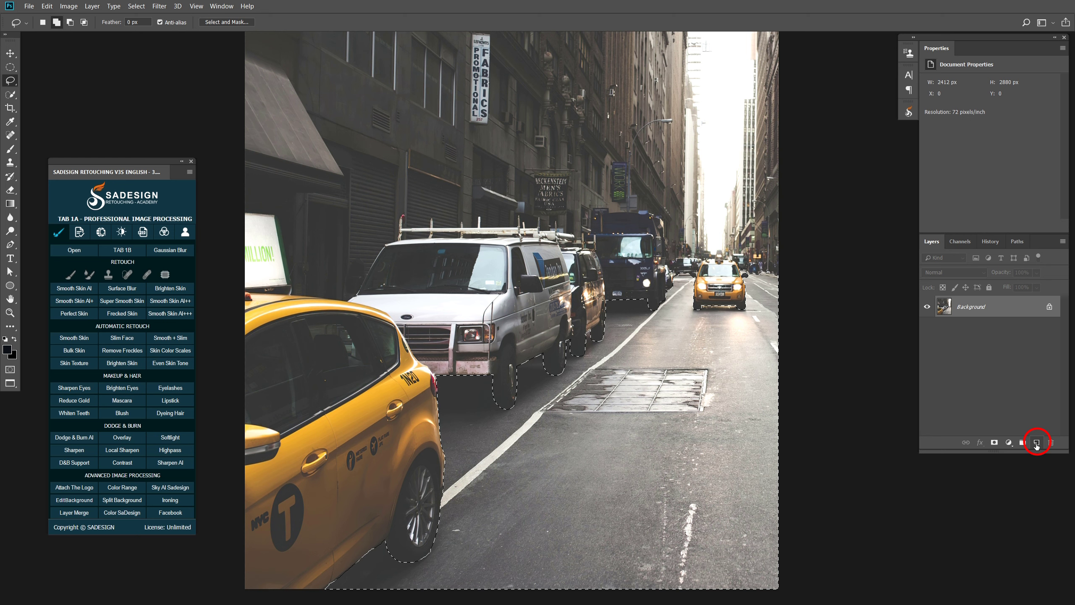
Step: Fill the road selection with black (000000) on a new layer and deselect
click(1037, 443)
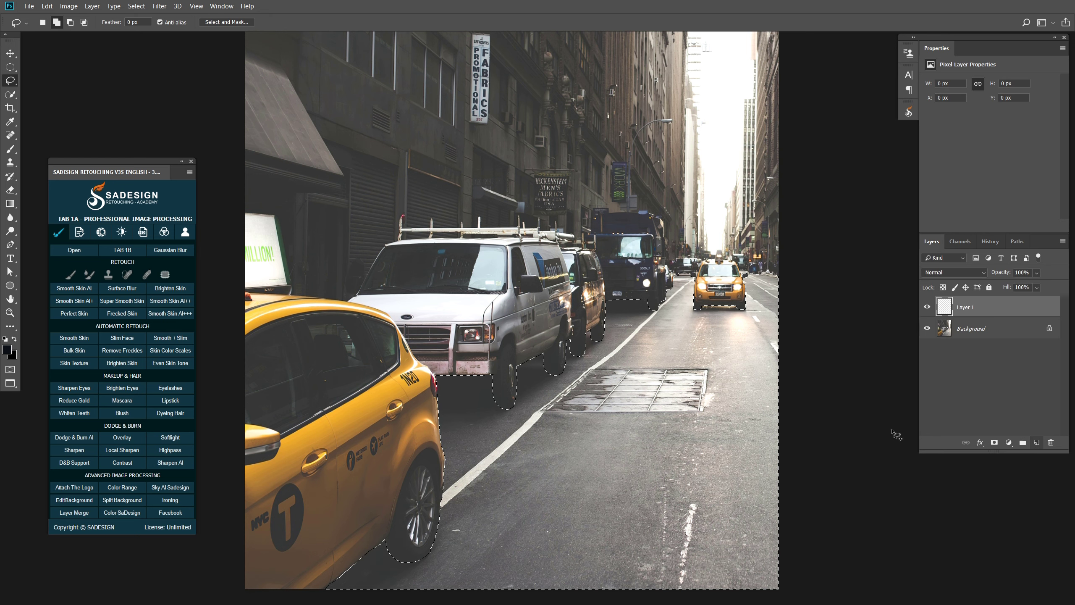
click(7, 351)
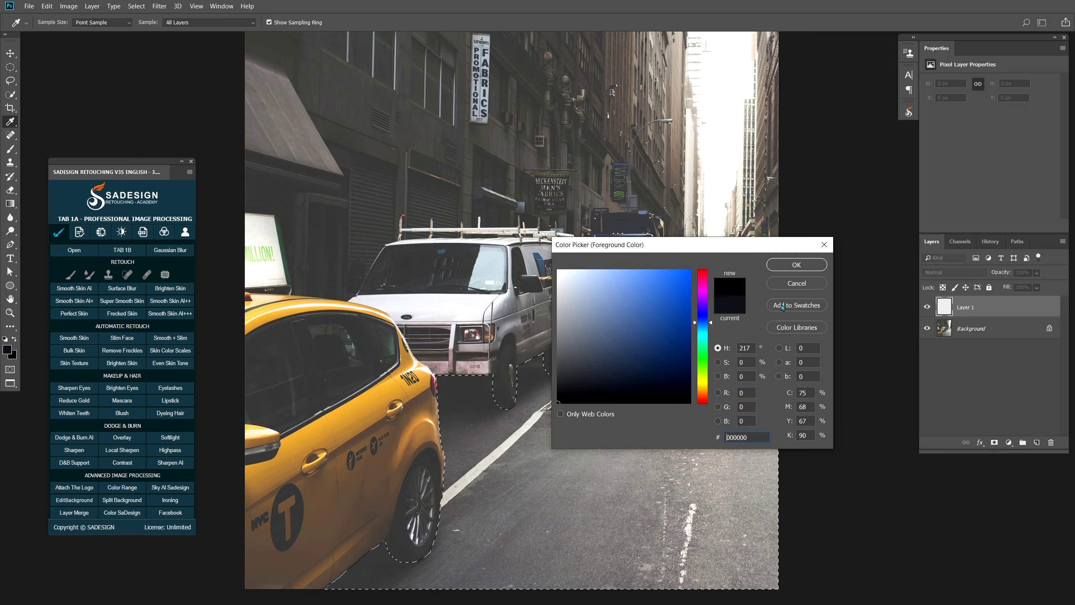
click(796, 264)
key(alt+Delete)
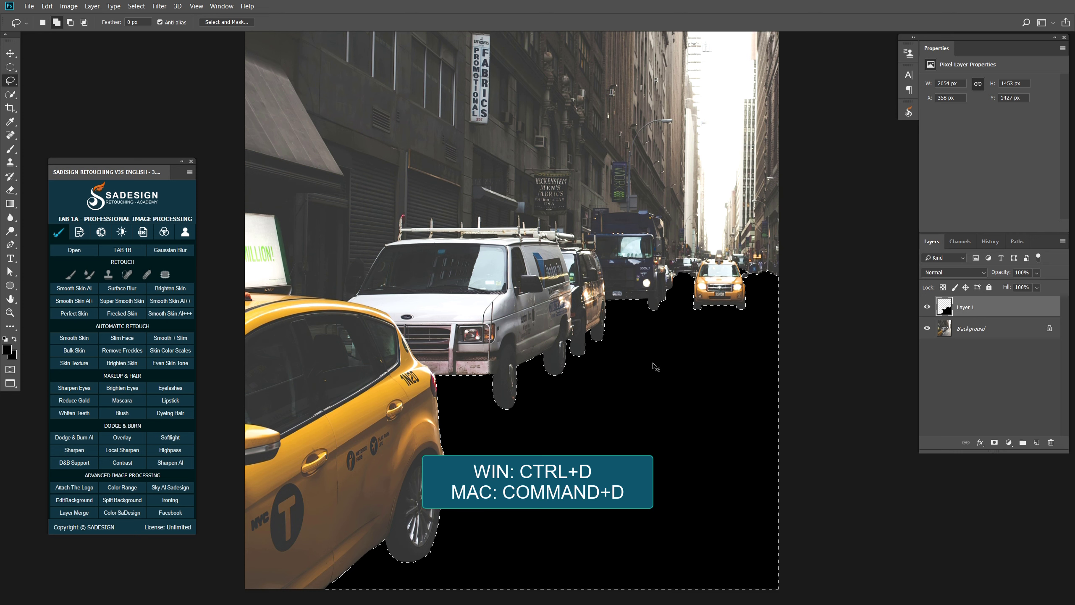
key(ctrl+d)
Step: Duplicate the Background layer and move the copy above Layer 1
click(980, 333)
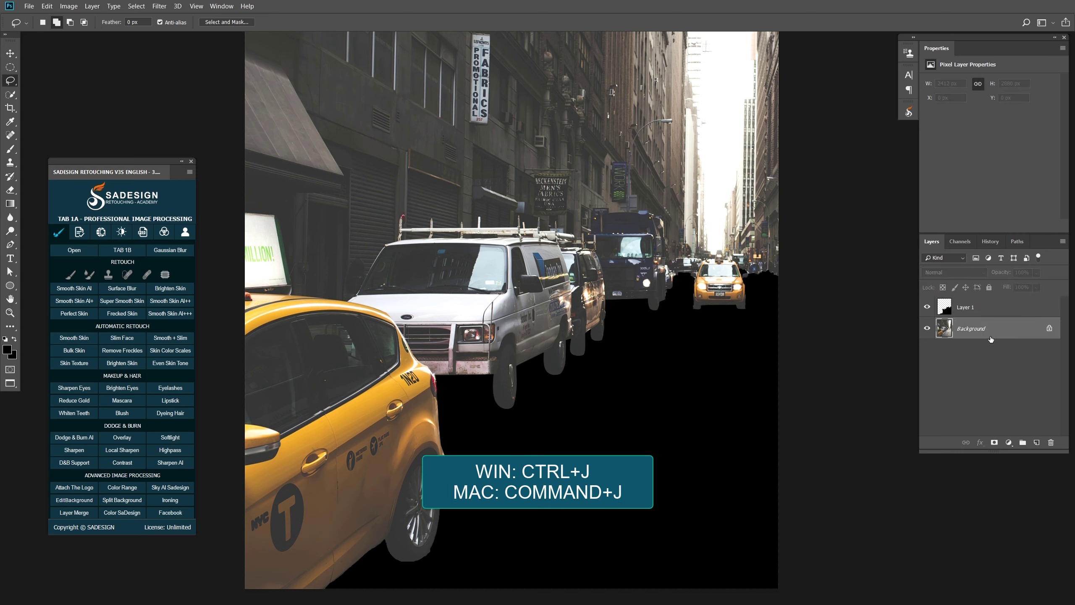
key(ctrl+j)
drag(989, 335, 968, 299)
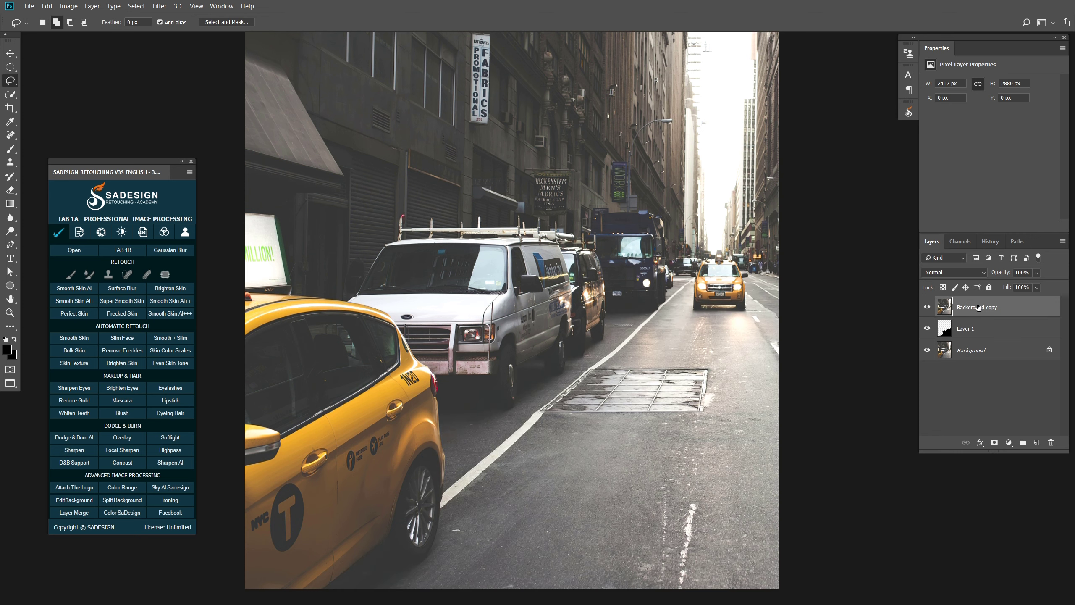
Step: Outline the near taxi's rear wheel with the Lasso tool and refine the selection along the tyre's bottom edge
drag(386, 567, 403, 583)
drag(383, 487, 386, 509)
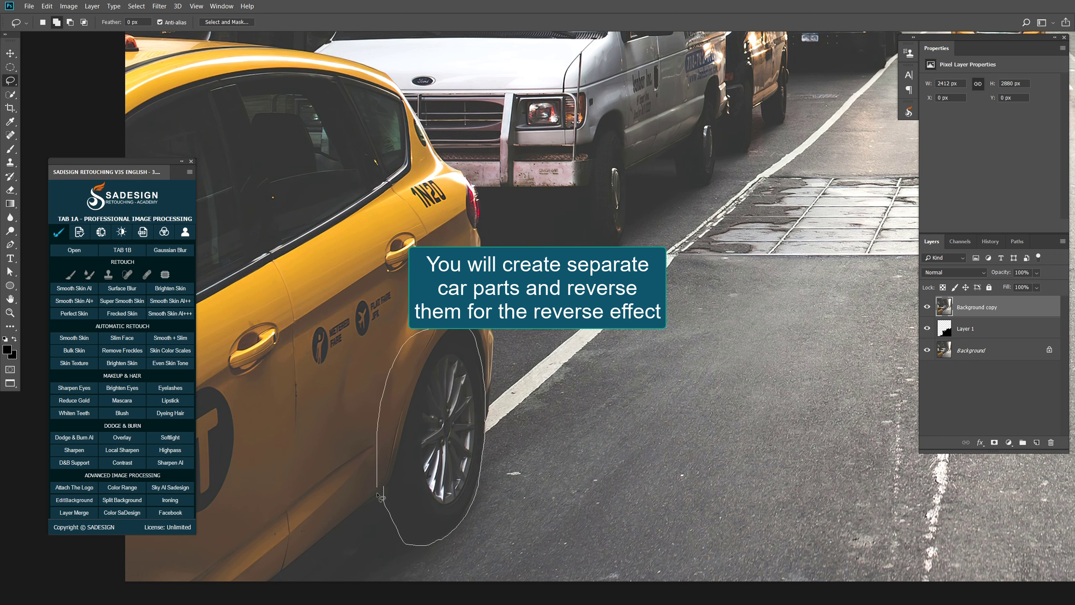
drag(381, 497, 432, 556)
scroll(440, 551, up, 2)
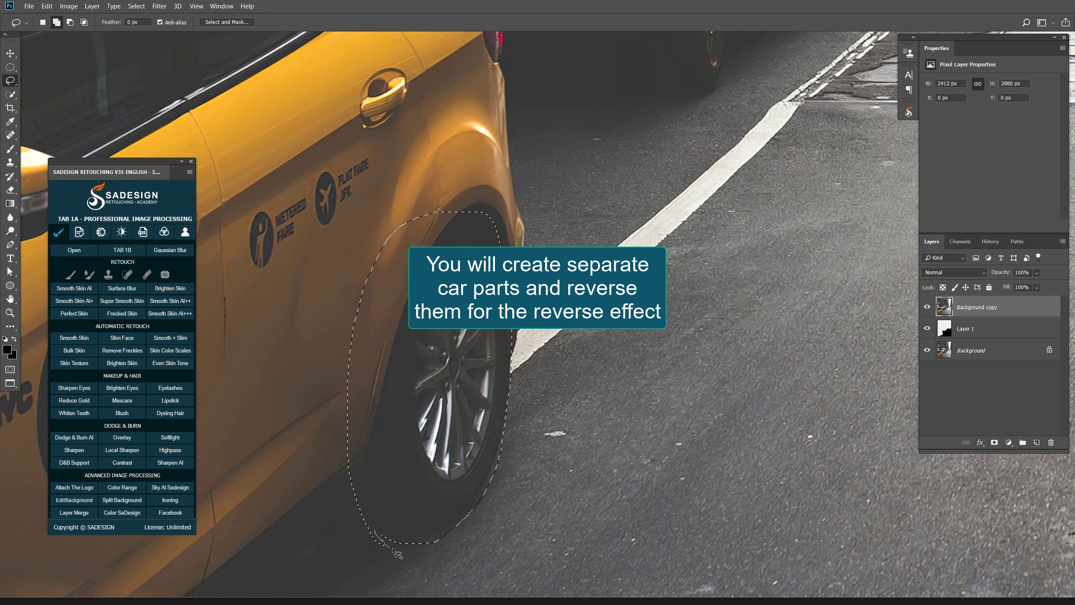
key(alt)
mouse_move(452, 534)
mouse_down()
mouse_move(447, 540)
mouse_move(517, 515)
mouse_move(448, 546)
mouse_up()
scroll(508, 487, down, 3)
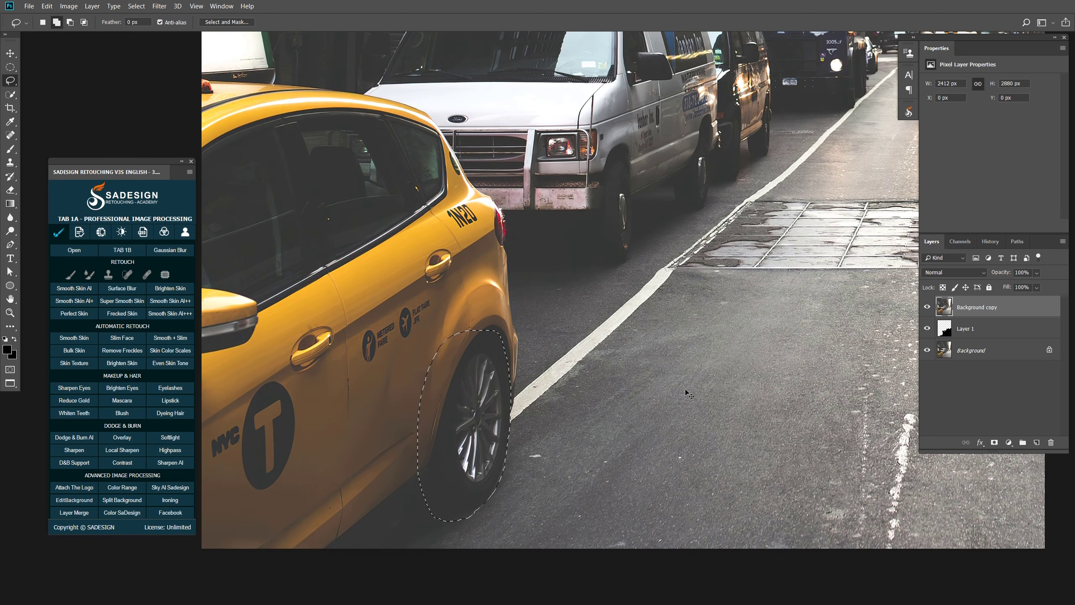
Step: Feather the wheel selection and copy it to a new layer
key(shift+F6)
key(Return)
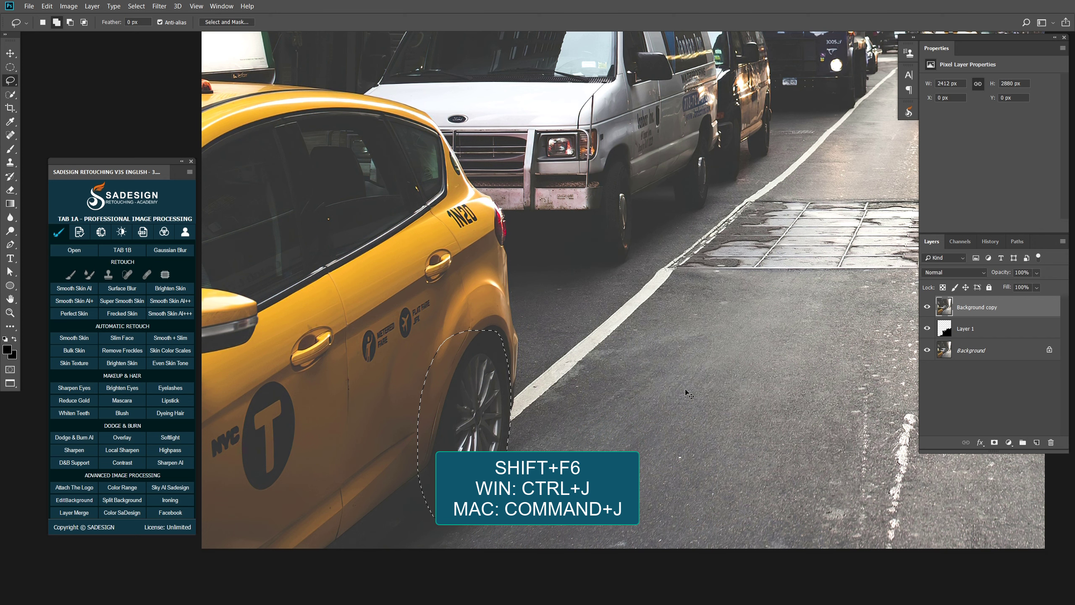
key(ctrl+j)
Step: Flip the wheel copy vertically, place it directly beneath the taxi's rear wheel and rotate it slightly clockwise as a reflection
key(ctrl+t)
right_click(471, 406)
click(497, 543)
drag(485, 439, 498, 578)
drag(518, 495, 545, 424)
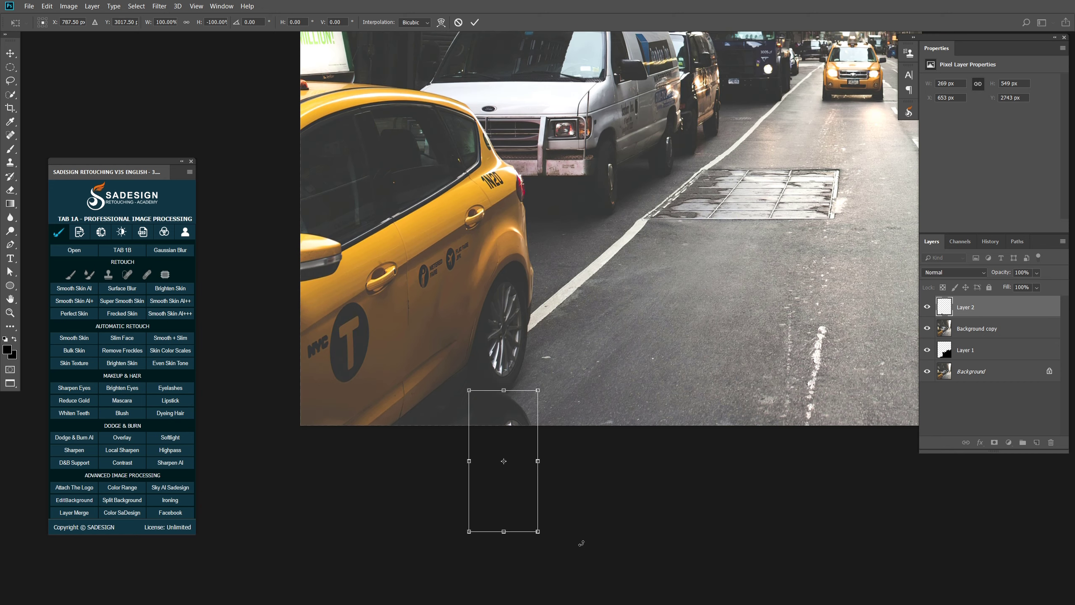
drag(581, 543, 574, 551)
drag(491, 452, 486, 453)
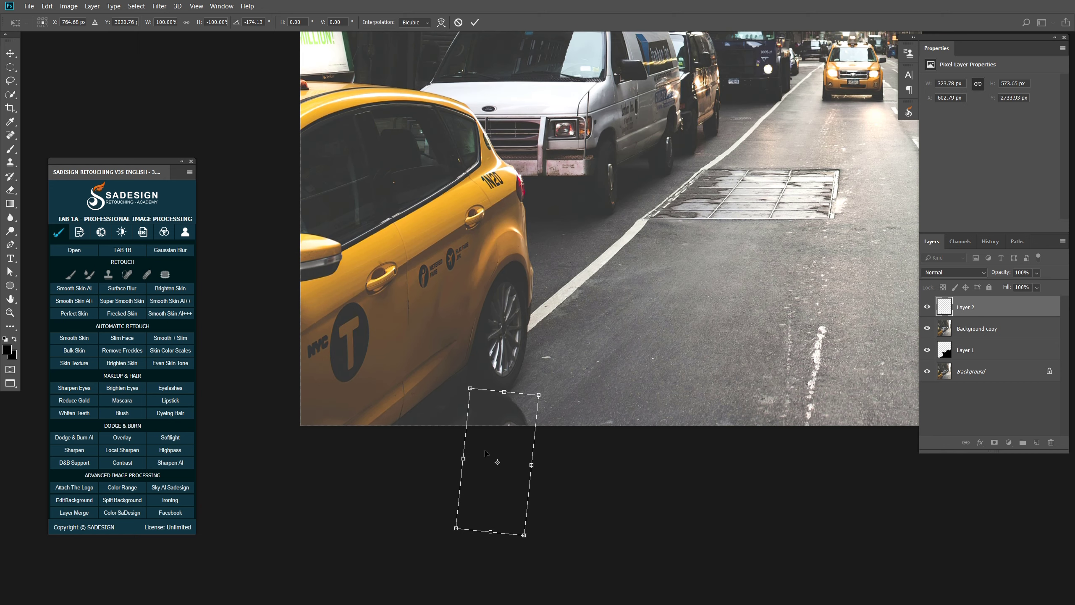
key(Return)
Step: On the Background copy layer, outline the white van and the dark van behind it with the Lasso tool, including their wheels
drag(571, 319, 535, 389)
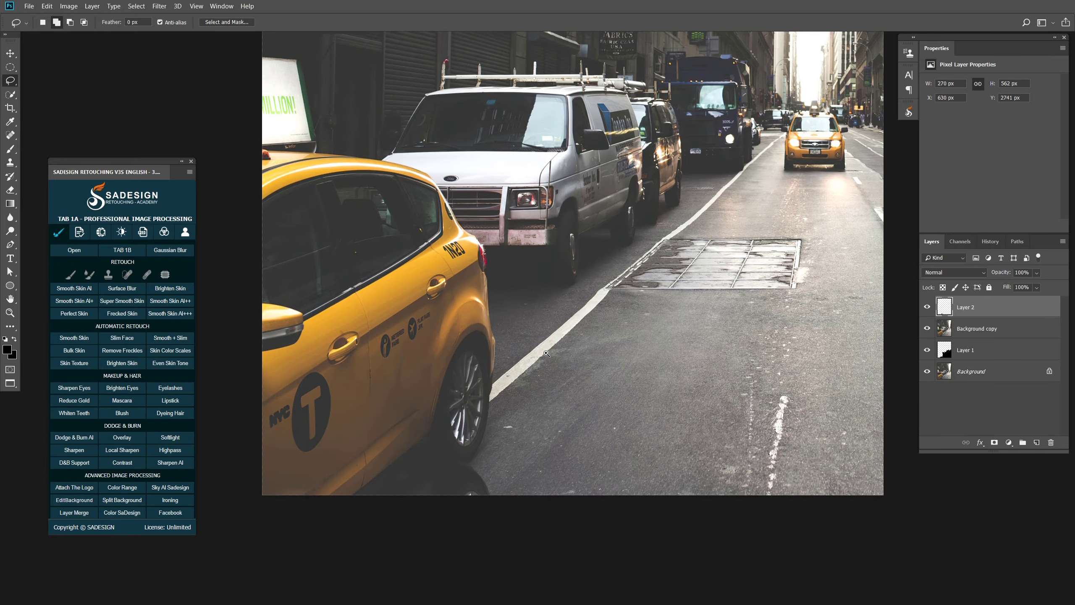
drag(591, 249, 607, 253)
drag(585, 266, 568, 370)
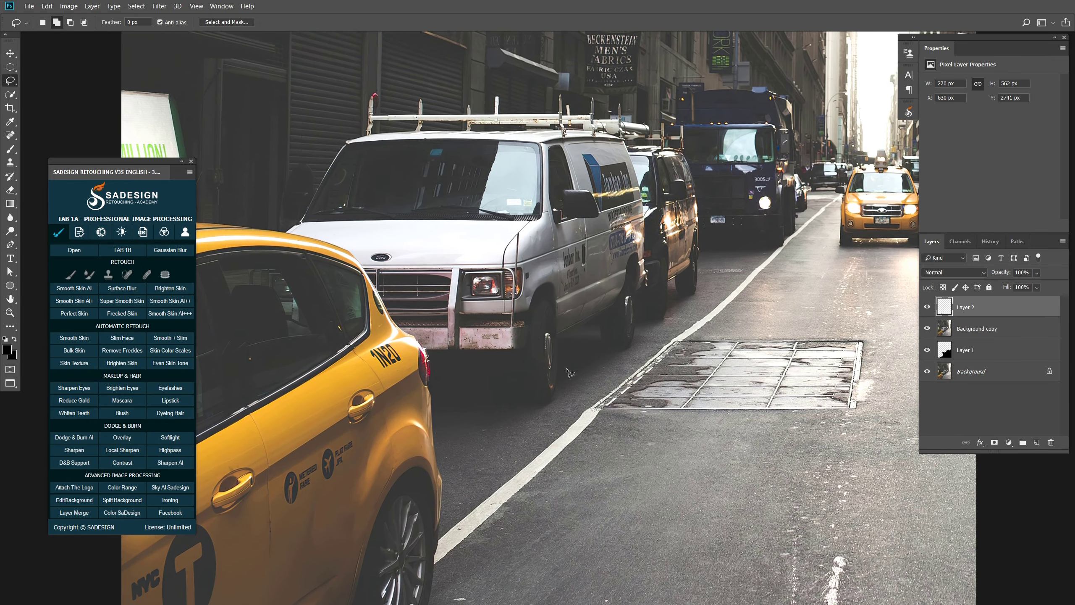
click(1001, 330)
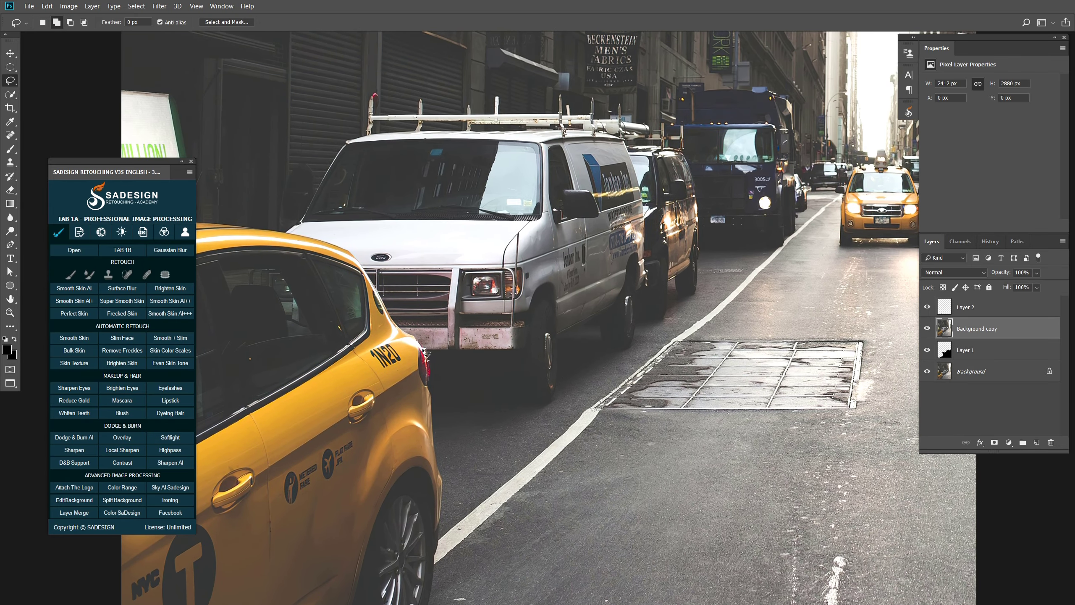
drag(540, 322, 546, 342)
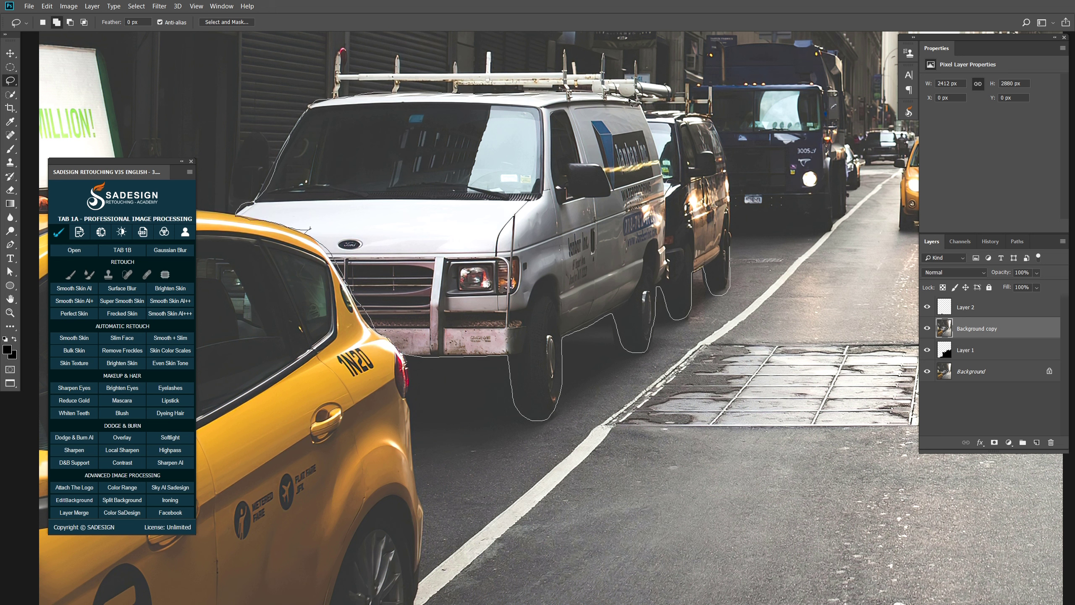
drag(727, 220, 731, 236)
scroll(641, 335, up, 4)
mouse_move(600, 309)
mouse_down()
mouse_move(617, 365)
mouse_move(657, 337)
mouse_move(661, 318)
mouse_move(658, 337)
mouse_up()
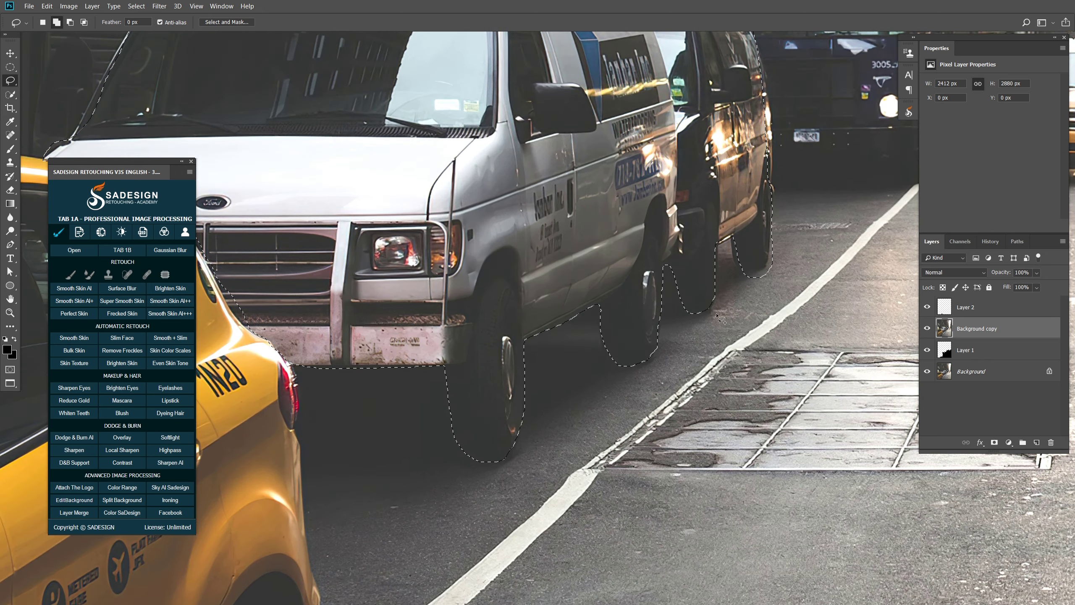
Step: Complete the two vans' Lasso selection around the dark van's rear wheel, feather it and copy the vans to a new layer
mouse_move(771, 231)
mouse_down()
mouse_move(768, 258)
mouse_move(746, 277)
mouse_move(732, 239)
mouse_up()
key(ctrl+0)
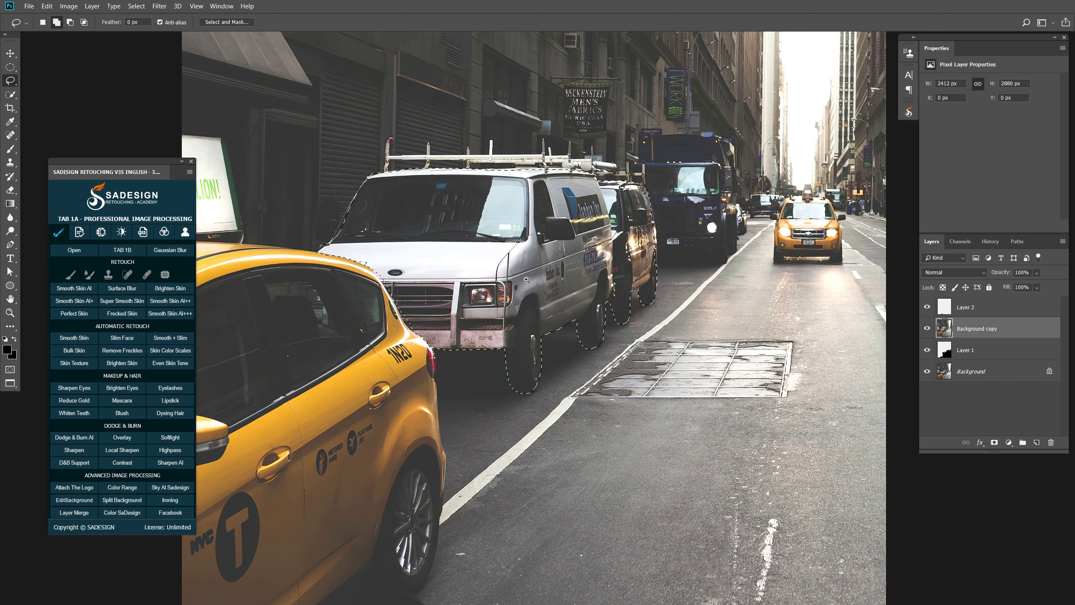
key(shift+F6)
key(Return)
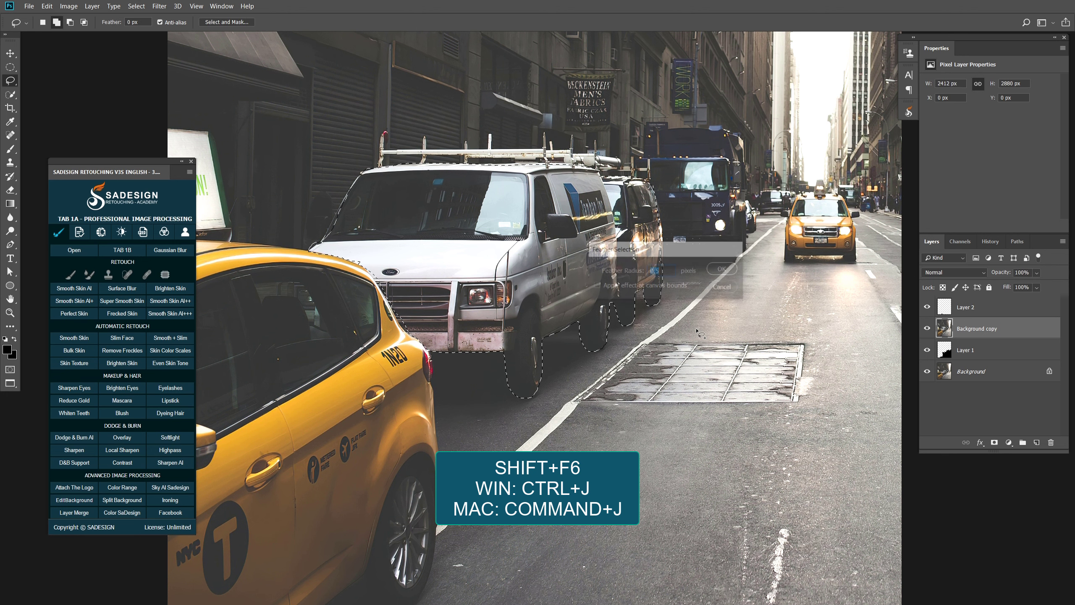
key(ctrl+j)
Step: Flip the copied vans vertically and place them beneath the original vans on the road
key(ctrl+t)
right_click(529, 256)
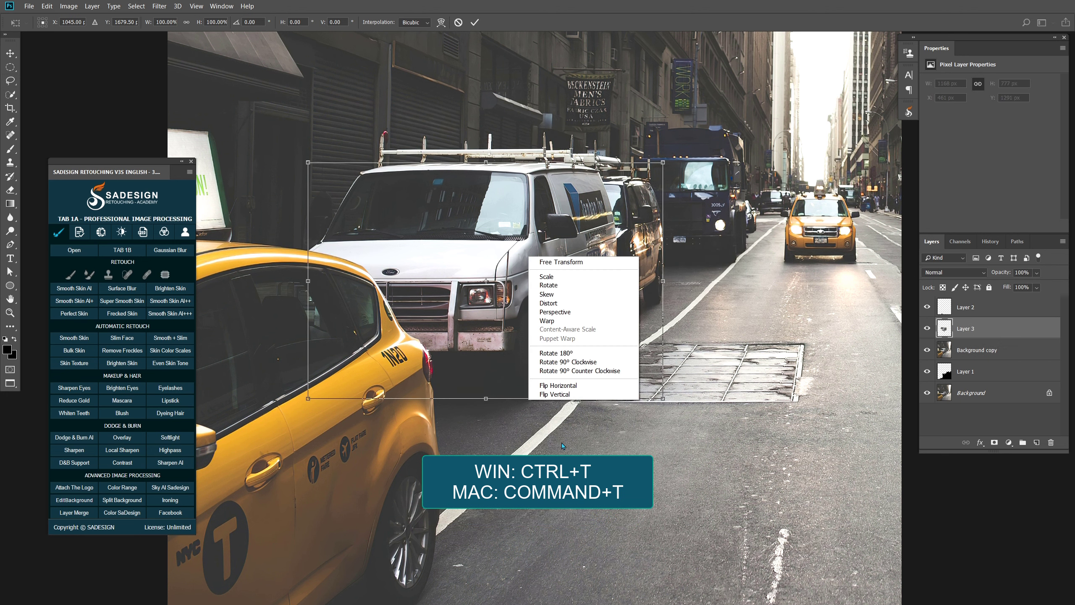
click(578, 394)
mouse_move(537, 284)
mouse_down()
mouse_move(545, 509)
mouse_move(492, 363)
mouse_move(498, 343)
mouse_up()
key(Return)
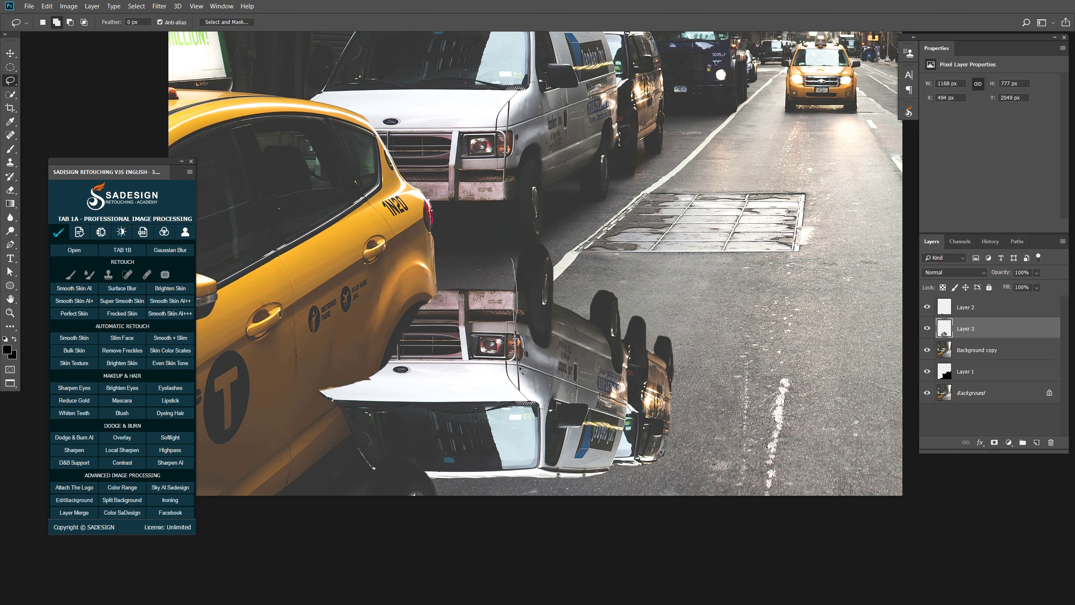
Step: Outline the front part of the flipped white van with the Lasso tool and cut it to its own new layer
mouse_move(482, 519)
mouse_down()
mouse_move(452, 262)
mouse_move(478, 258)
mouse_up()
key(ctrl+alt+j)
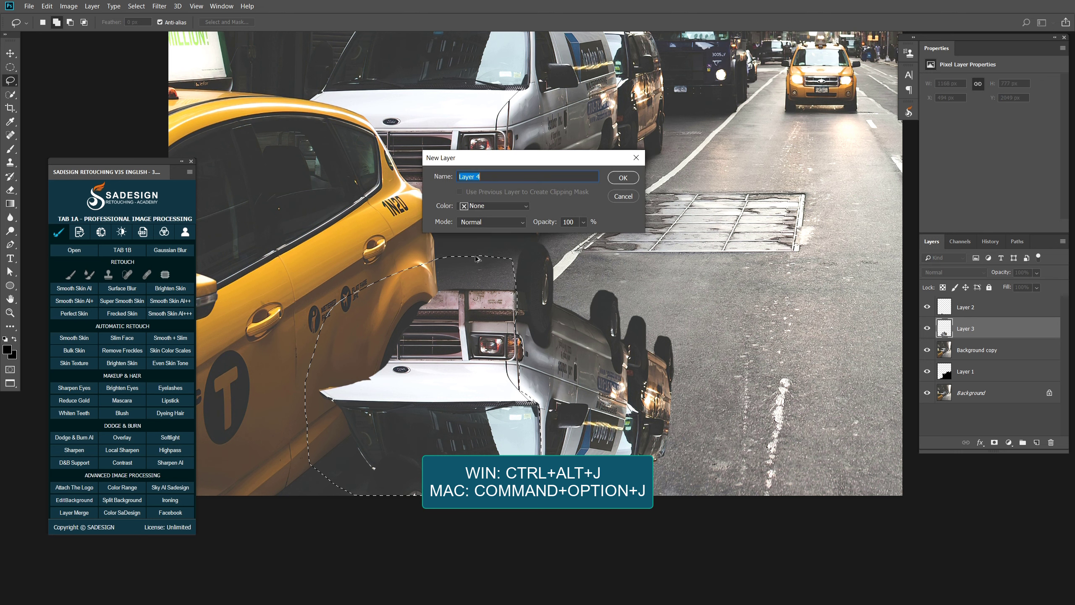
key(Return)
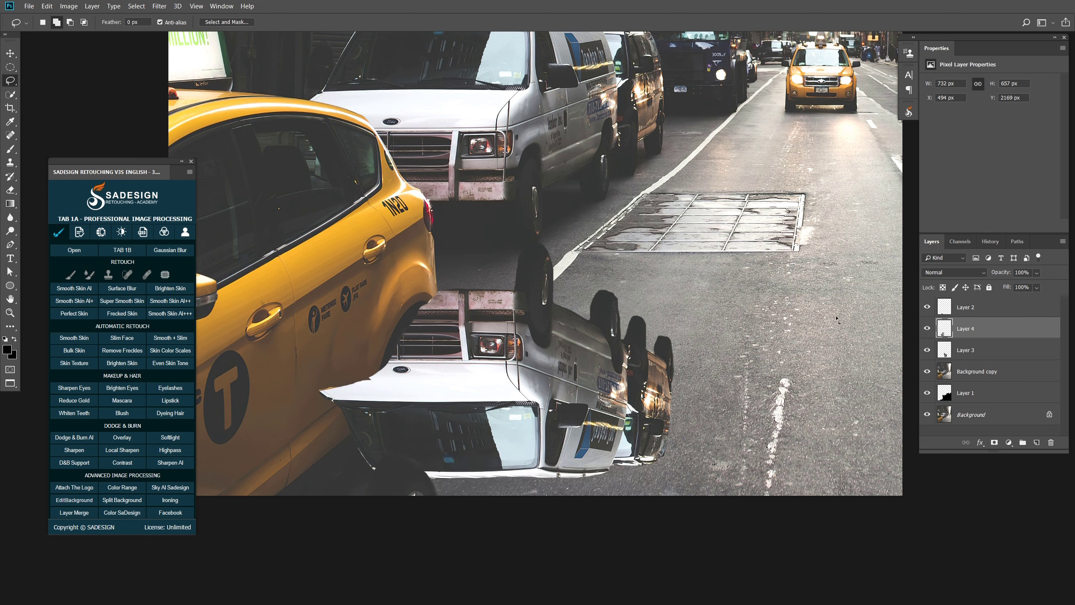
click(927, 329)
click(928, 329)
click(927, 329)
click(927, 329)
Step: Distort the flipped vans' side portion on Layer 3 so its wheels and body follow the perspective of the real vans above
click(960, 351)
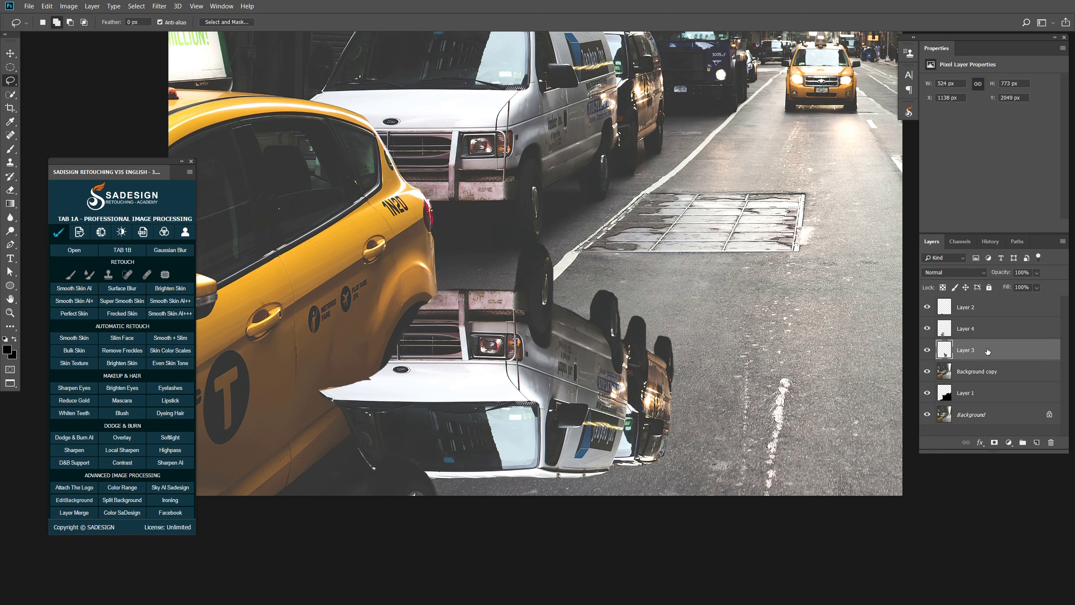
key(ctrl+t)
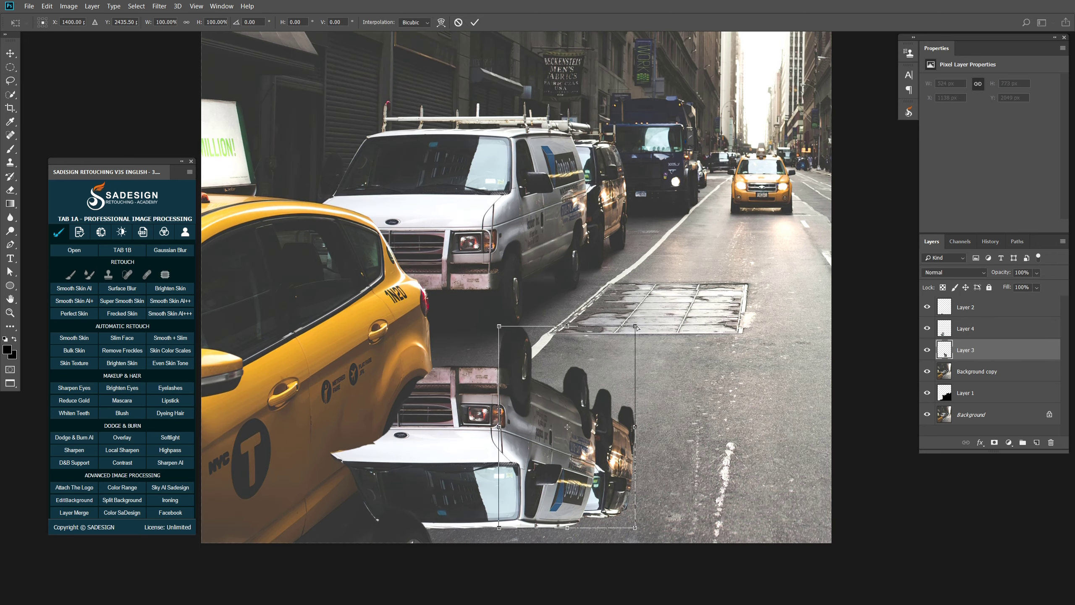
drag(635, 326, 634, 114)
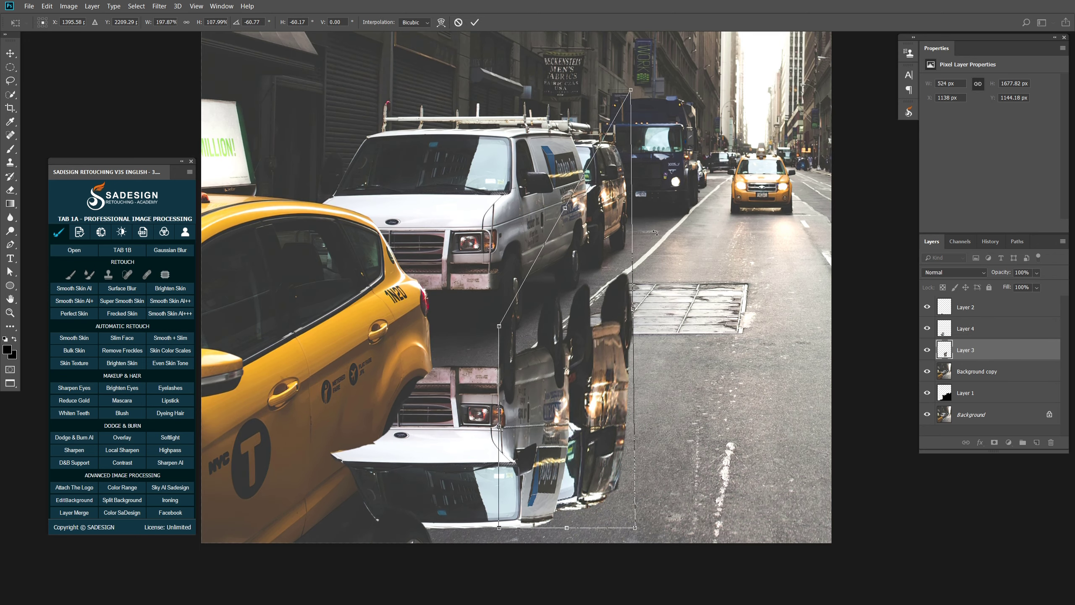
drag(635, 530, 647, 397)
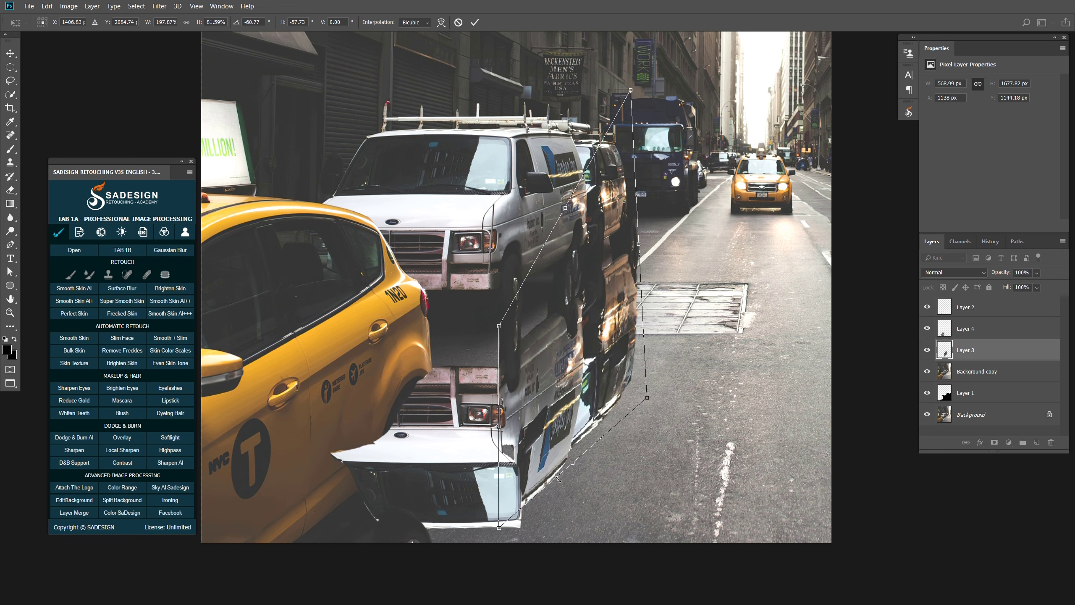
drag(510, 534, 512, 549)
drag(631, 93, 631, 123)
drag(566, 226, 563, 245)
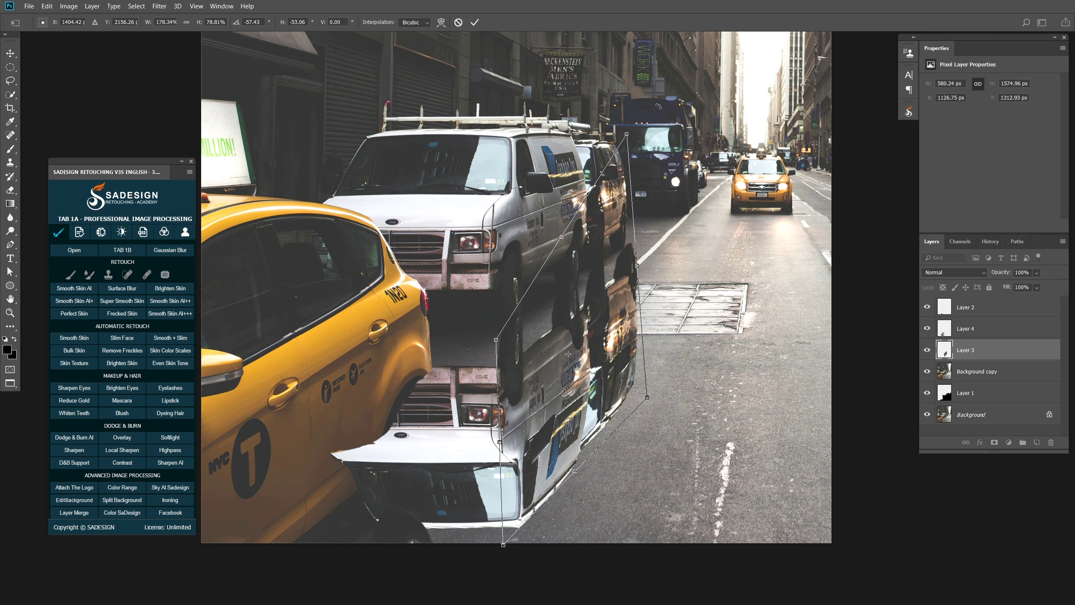
drag(647, 398, 656, 401)
mouse_move(627, 140)
mouse_down()
mouse_move(626, 152)
mouse_move(627, 134)
mouse_up()
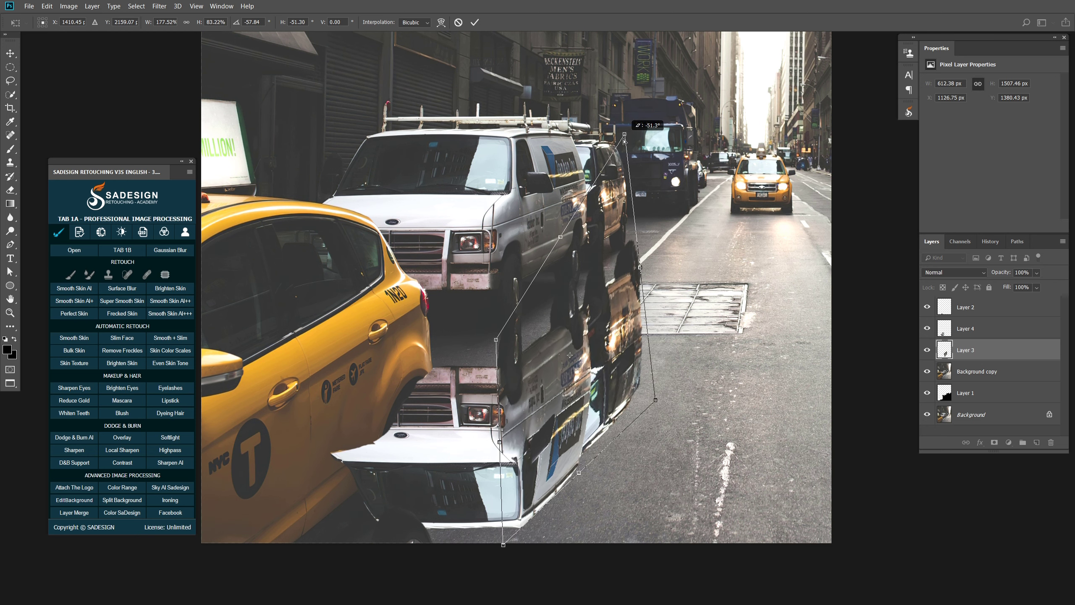
key(Return)
drag(578, 373, 564, 373)
drag(417, 411, 430, 417)
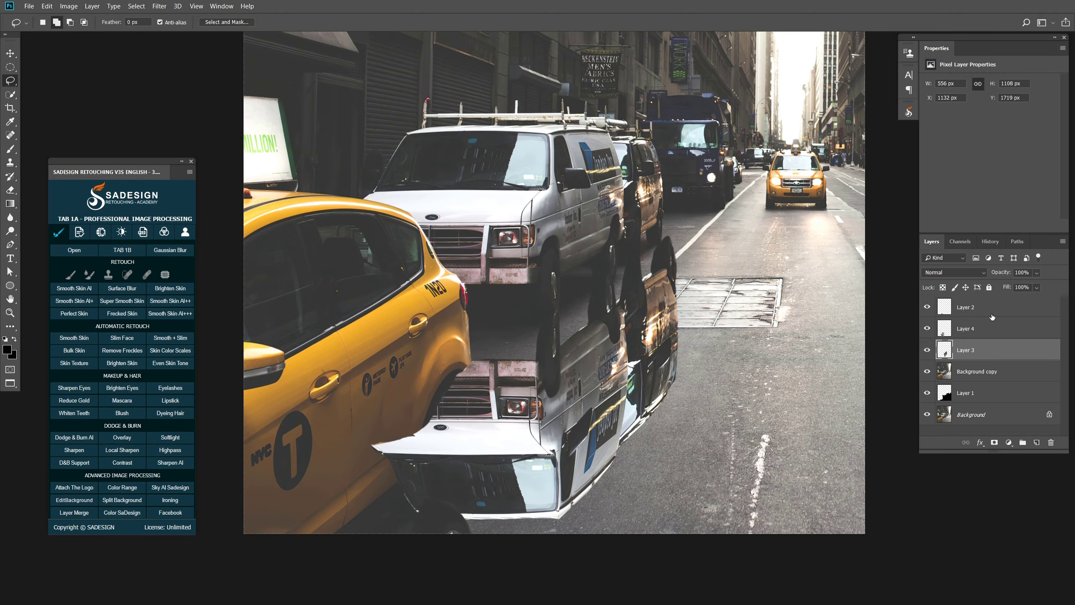
Step: Merge the flipped van's front and side layers, Layer 4 and Layer 3, into one layer
click(936, 334)
click(929, 330)
click(928, 331)
ctrl+click(959, 351)
key(ctrl+e)
click(929, 332)
click(928, 330)
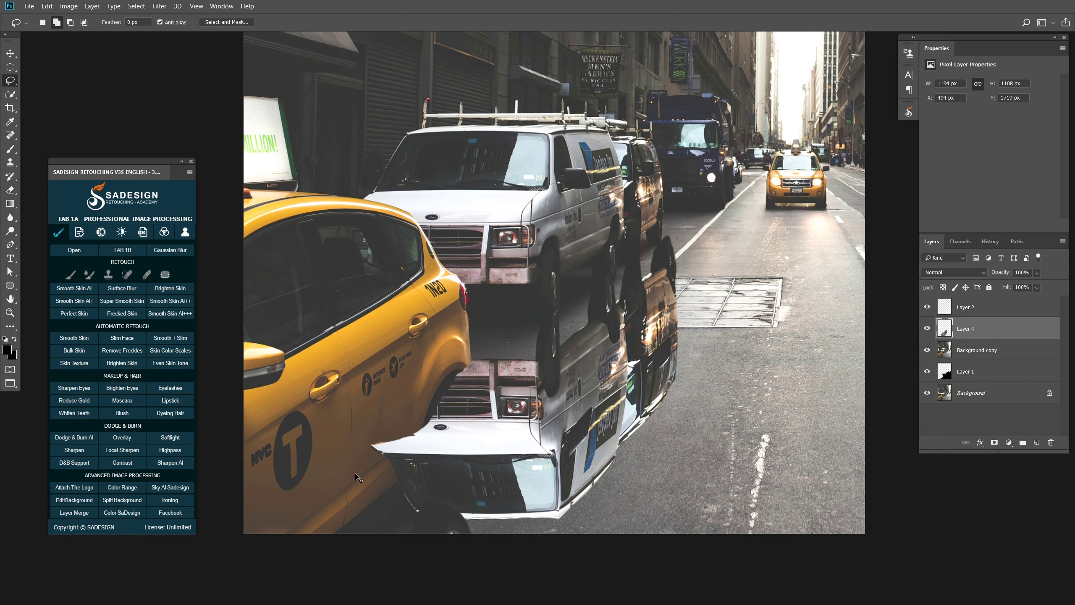
Step: Erase the van reflection where it covers the near taxi, working at 43% layer opacity and restoring it to 100%
key(ctrl+plus)
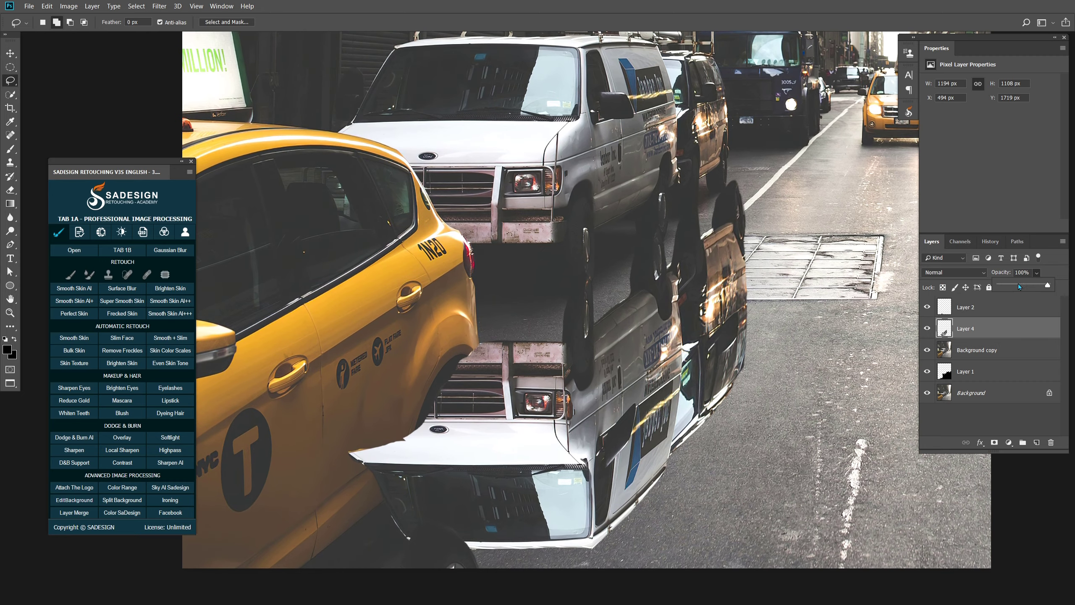
drag(1021, 287, 1022, 288)
key(e)
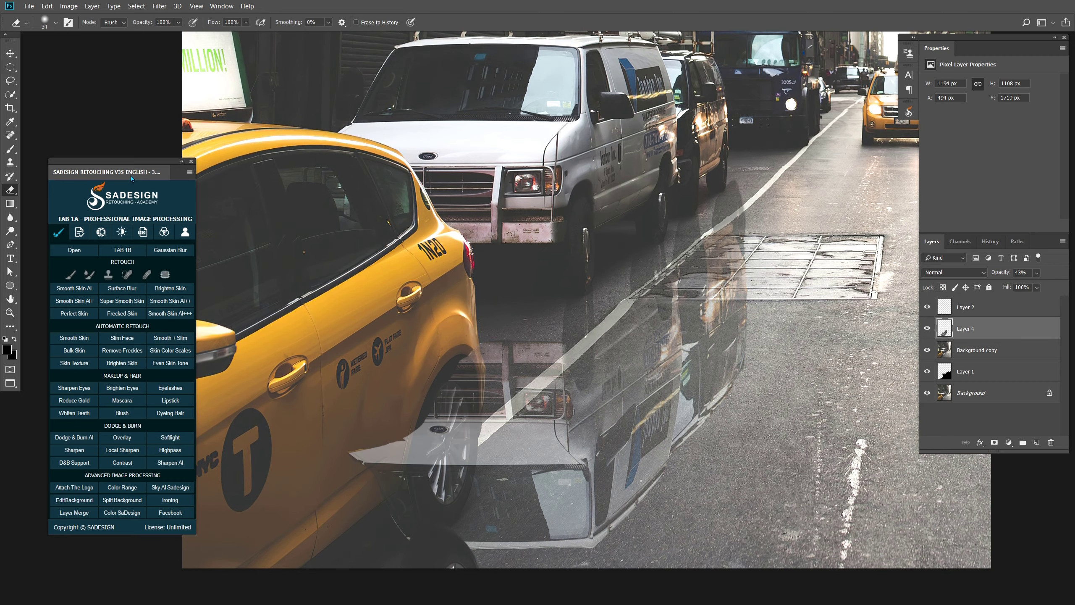
right_click(11, 190)
click(42, 191)
drag(382, 395, 390, 402)
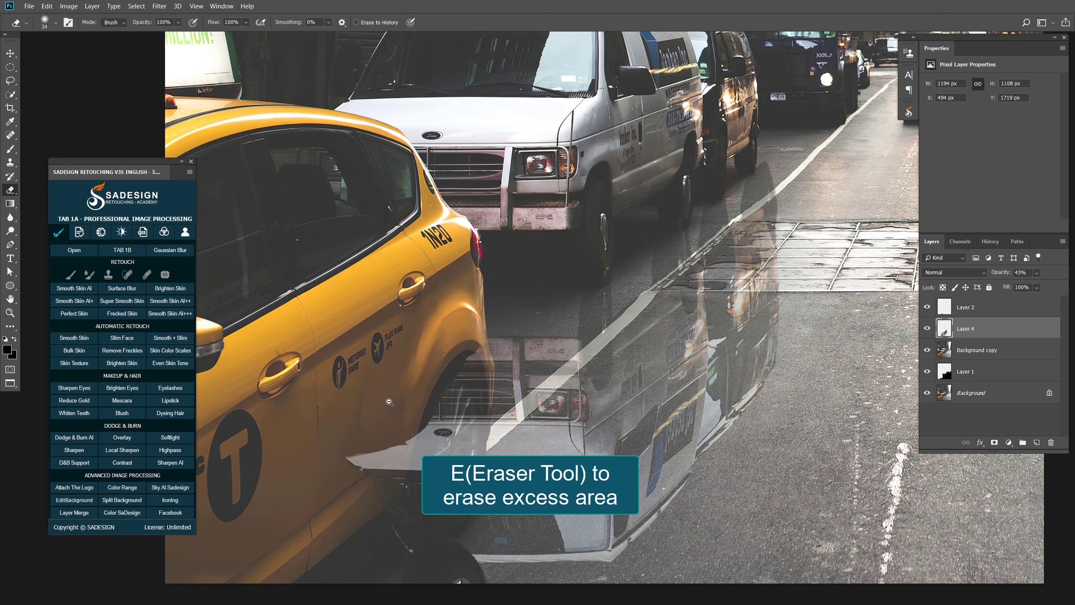
mouse_move(465, 343)
mouse_down()
mouse_move(473, 372)
mouse_move(429, 458)
mouse_move(301, 454)
mouse_move(444, 523)
mouse_move(474, 431)
mouse_move(471, 456)
mouse_up()
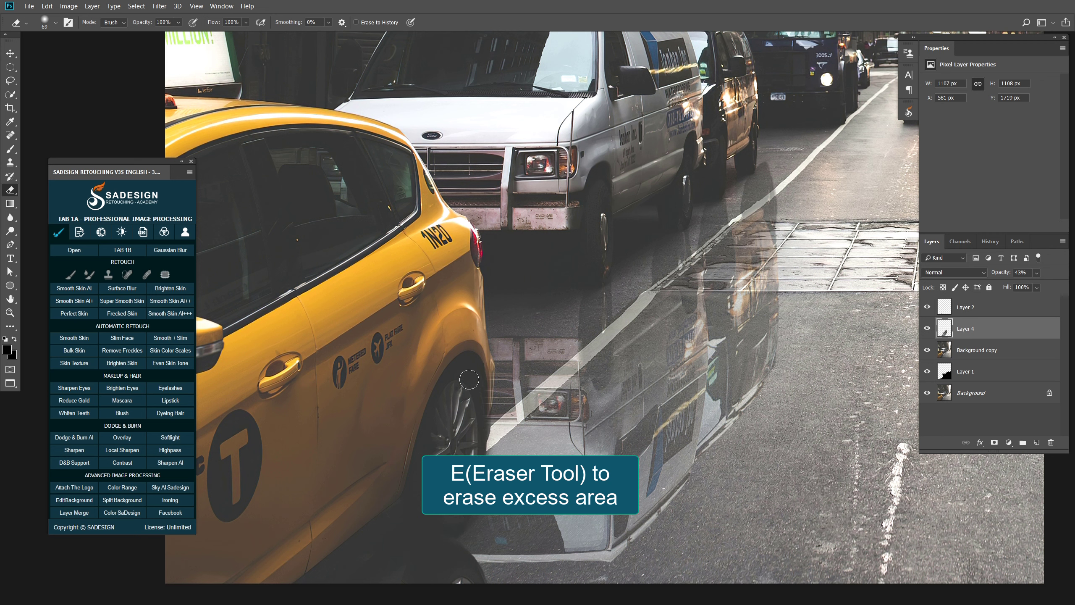
alt+right_click(483, 362)
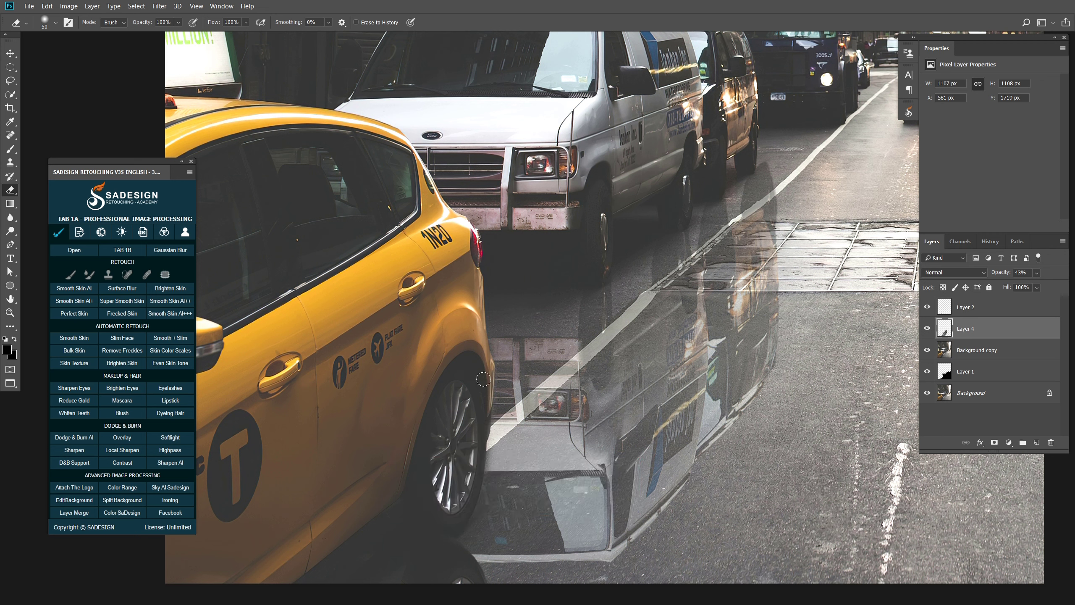
click(1036, 273)
drag(783, 348, 612, 430)
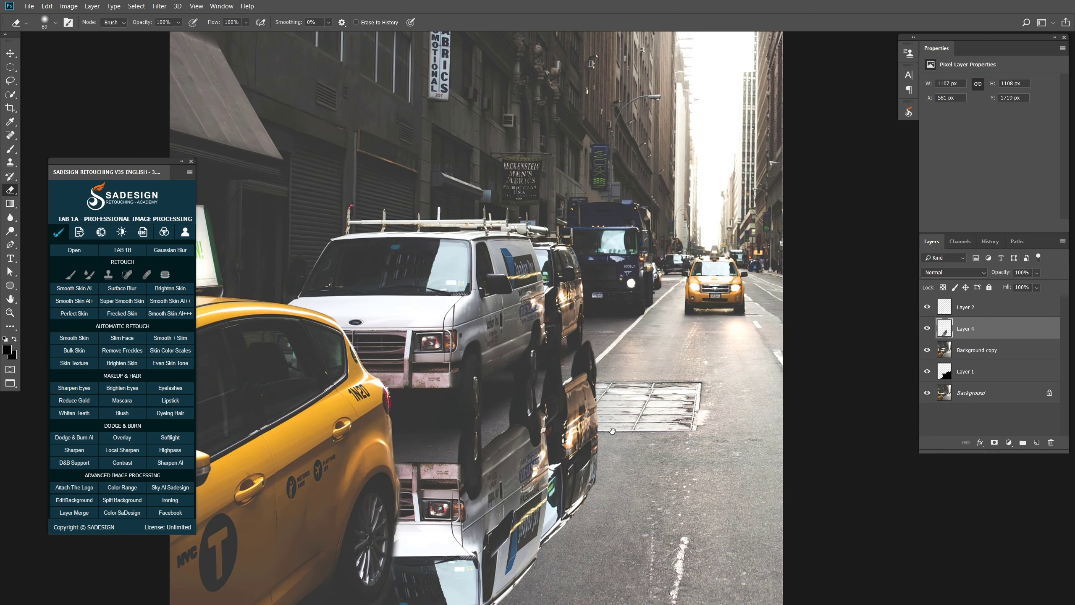
Step: On the Background copy layer, outline the dark blue truck with the Lasso tool and copy it to a new layer
key(v)
right_click(638, 275)
click(661, 273)
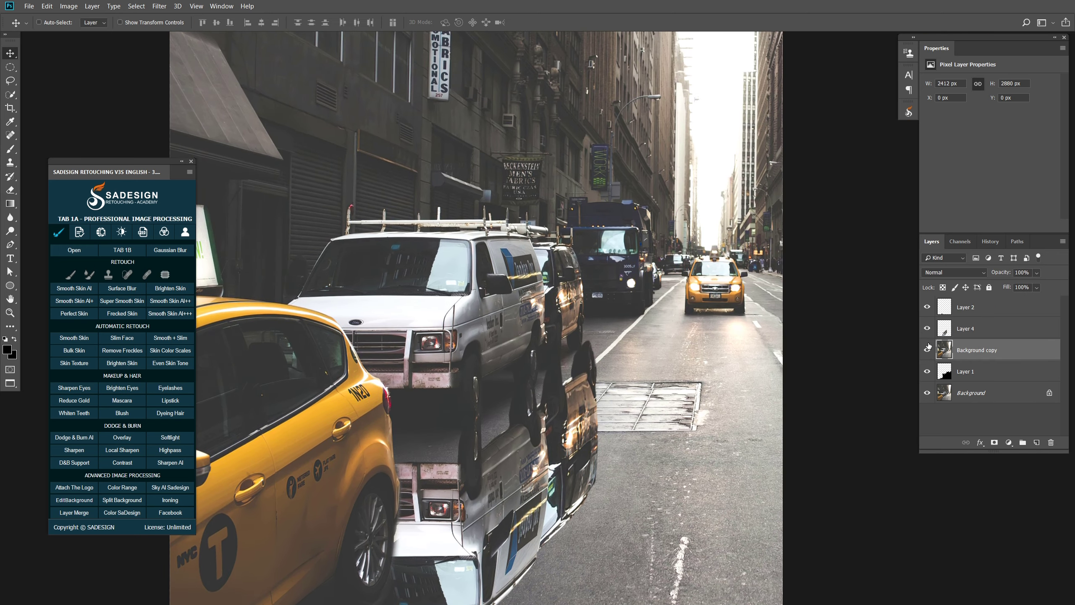
click(927, 350)
click(927, 350)
scroll(682, 327, up, 4)
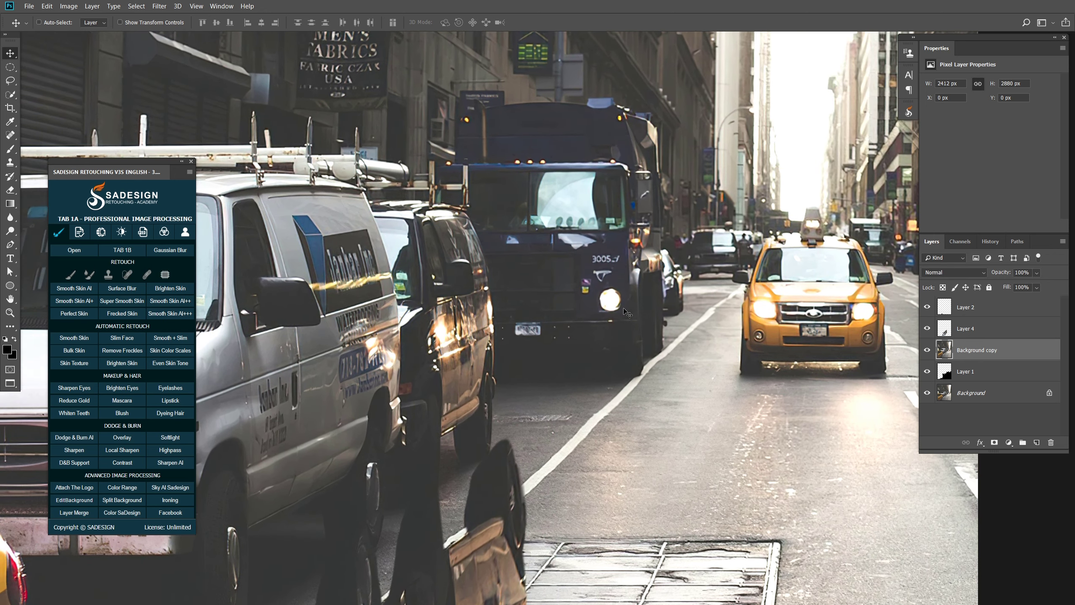
key(l)
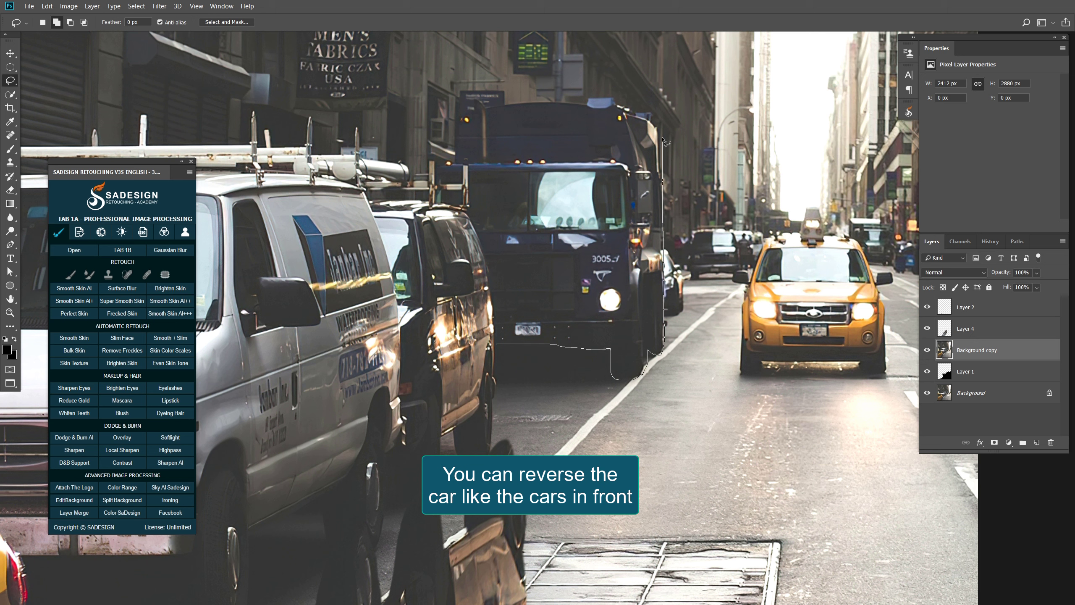
mouse_move(601, 115)
mouse_down()
mouse_move(521, 106)
mouse_move(476, 130)
mouse_up()
drag(486, 281, 486, 330)
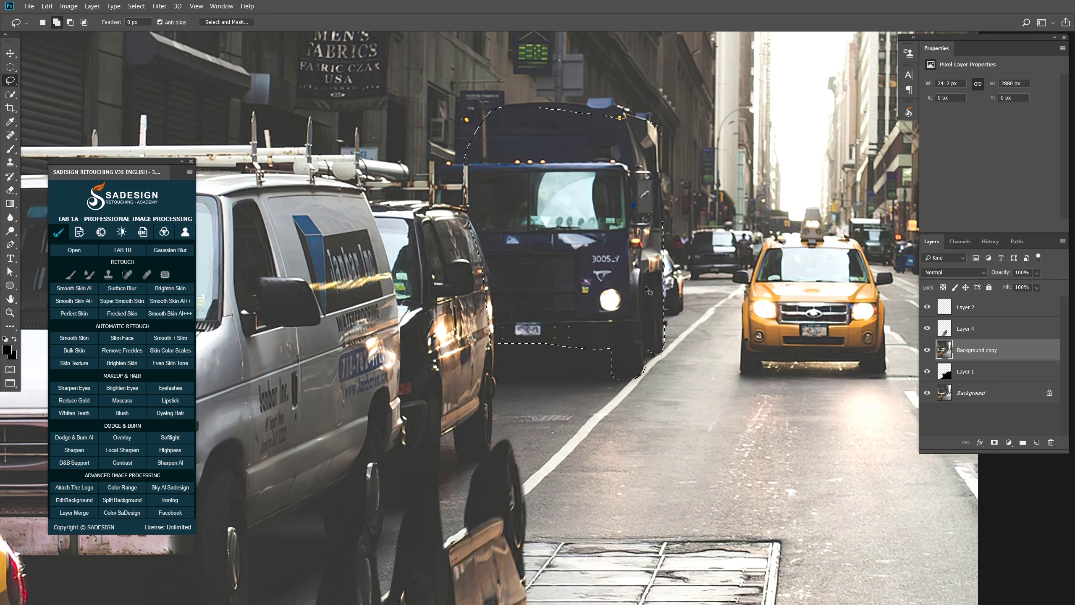
key(ctrl+j)
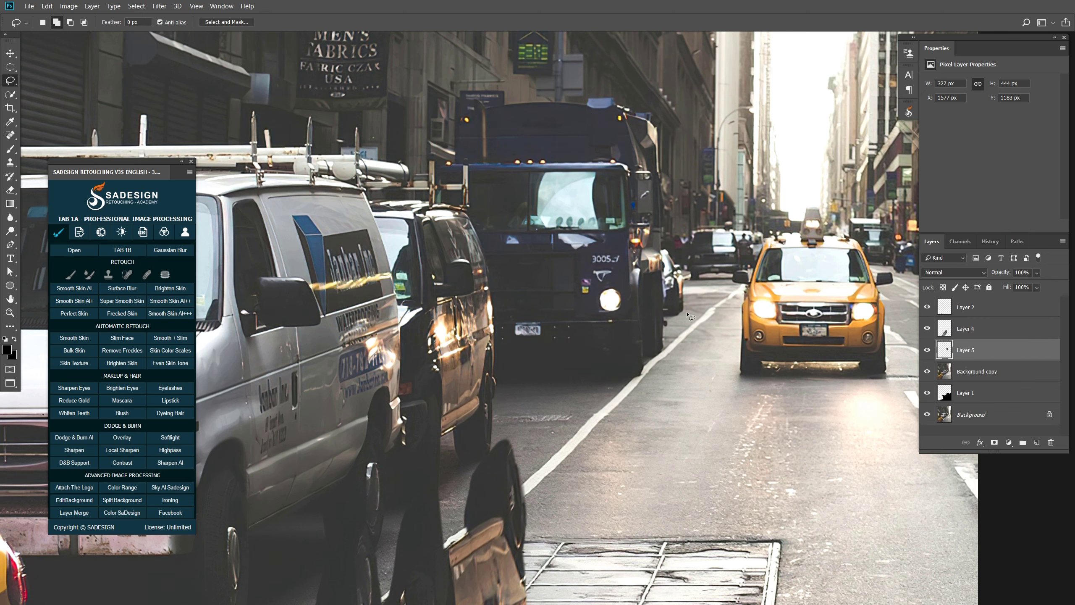
Step: Flip the truck copy vertically and position it directly beneath the original truck as its reflection
key(ctrl+t)
right_click(539, 208)
click(622, 344)
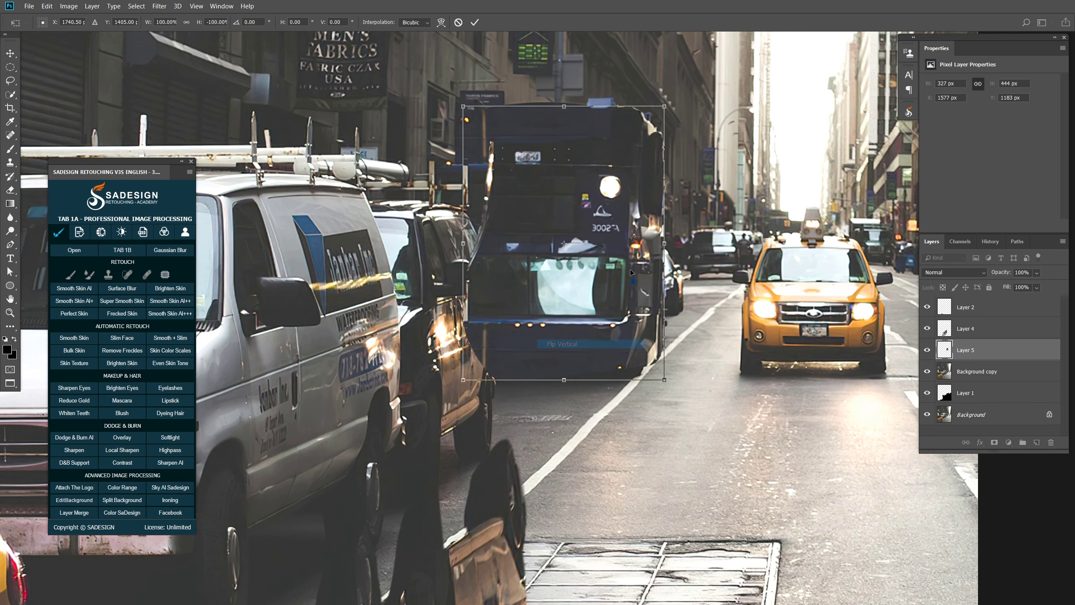
drag(631, 272, 616, 463)
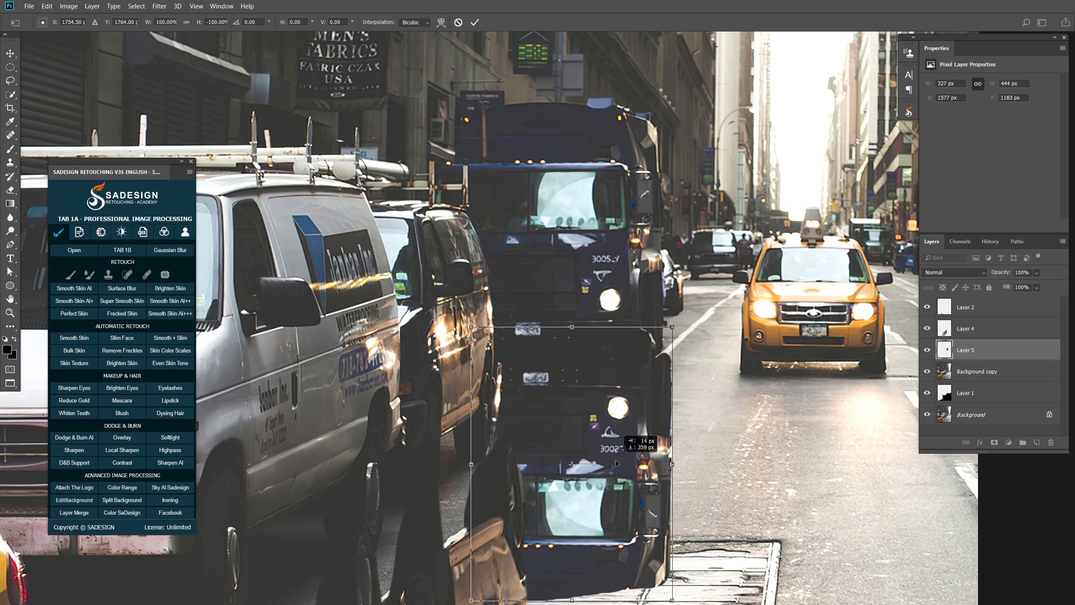
key(Return)
Step: Erase the lower end of the flipped truck with the Eraser tool, undoing the first stroke and reducing the brush size
key(e)
drag(470, 551, 686, 590)
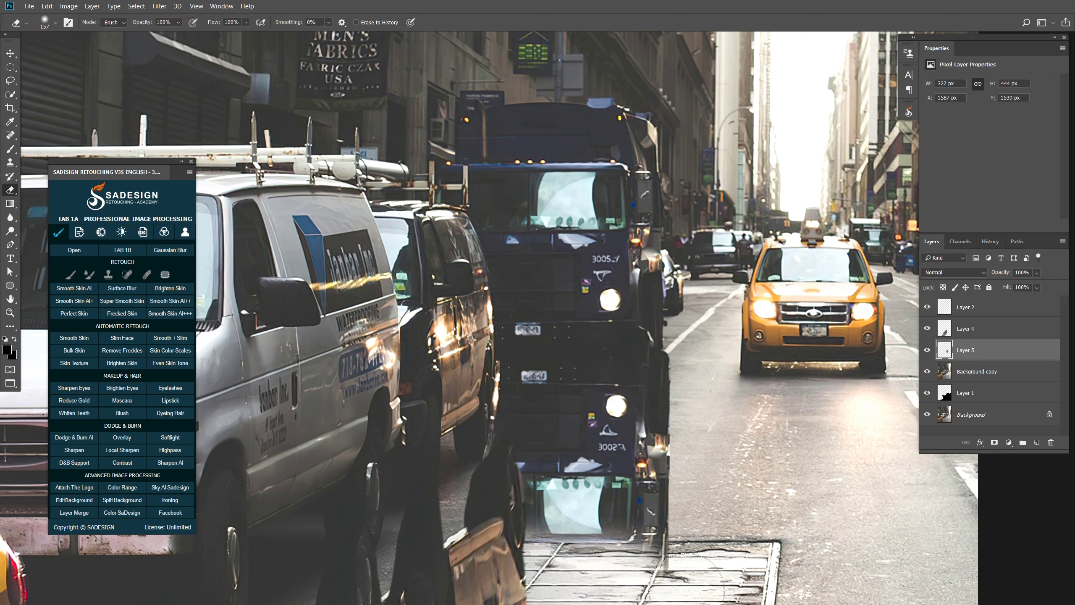
key(ctrl+z)
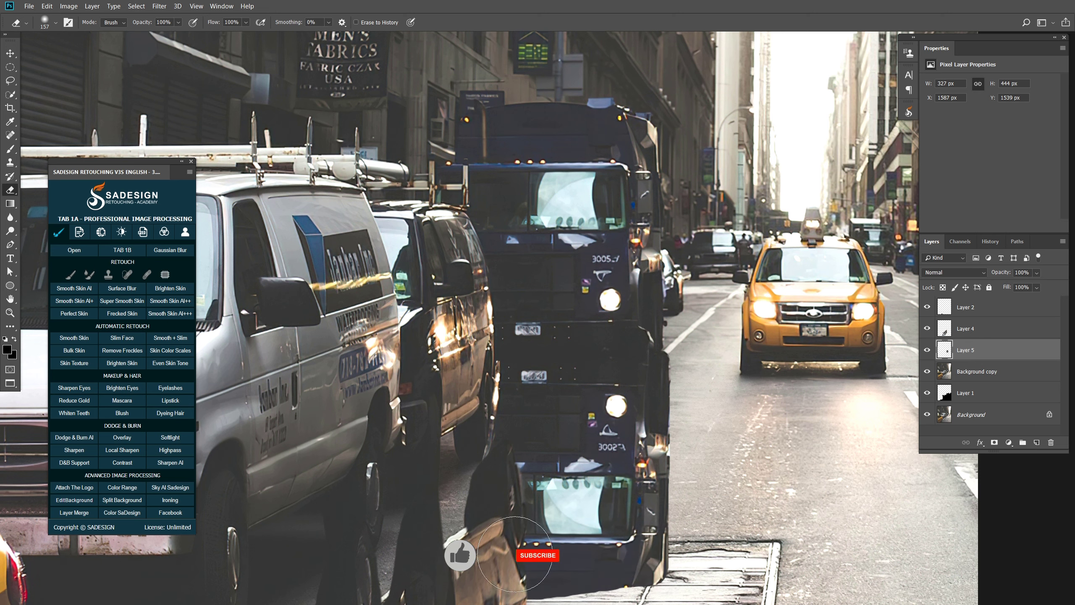
scroll(537, 542, down, 3)
key(bracketleft)
drag(537, 582, 638, 572)
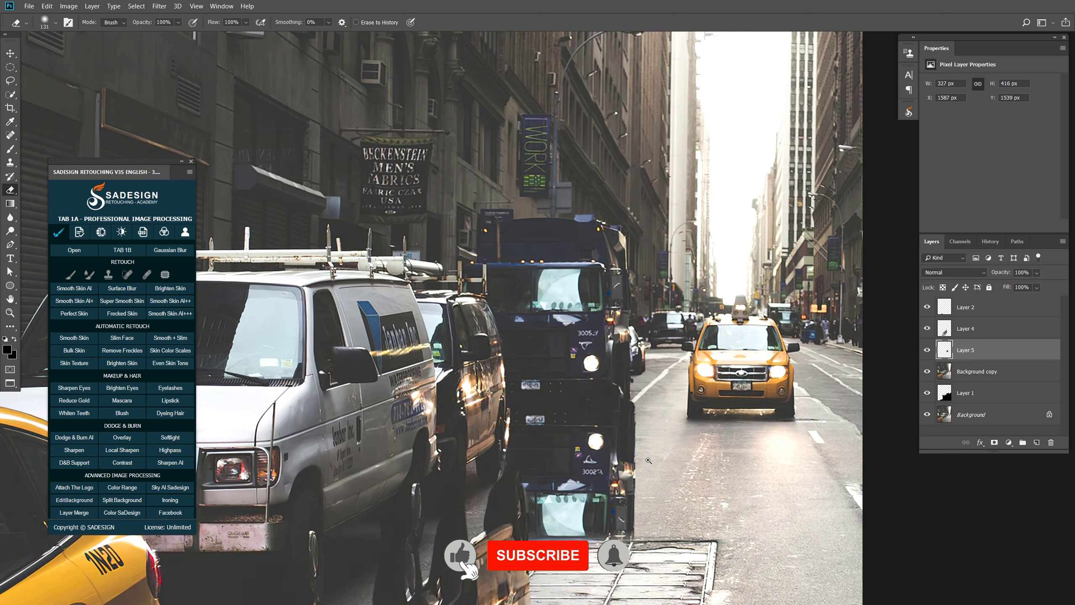
scroll(647, 456, up, 2)
key(bracketleft)
key(bracketleft)
key(bracketleft)
key(bracketleft)
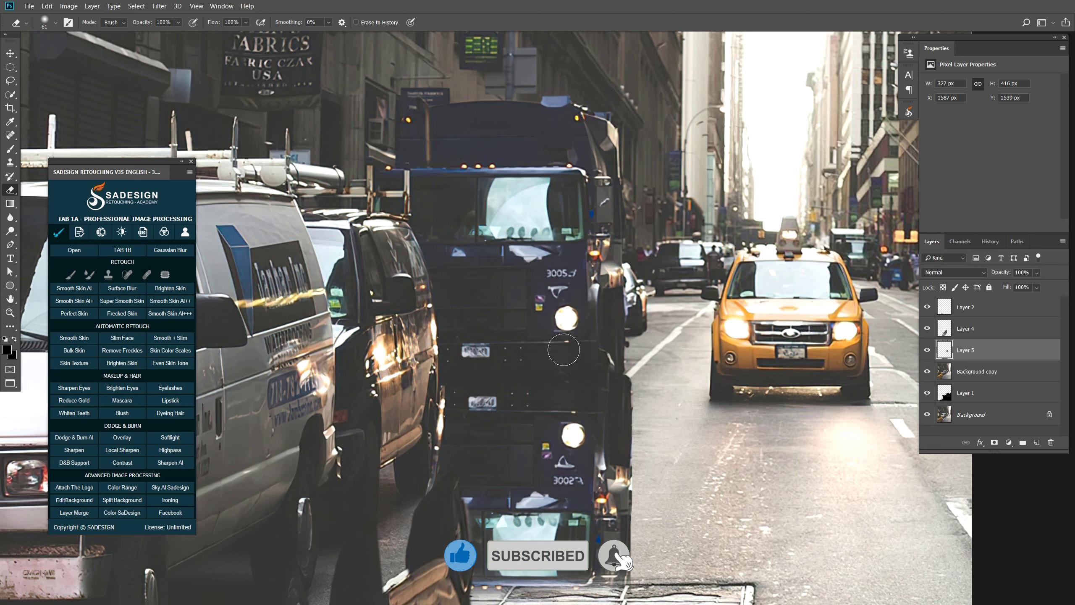
scroll(563, 350, down, 3)
drag(648, 369, 574, 418)
Step: On the Background copy layer, trace the distant yellow taxi with the Pen tool from its undercarriage past the left mirror to the roof sign
key(v)
right_click(649, 379)
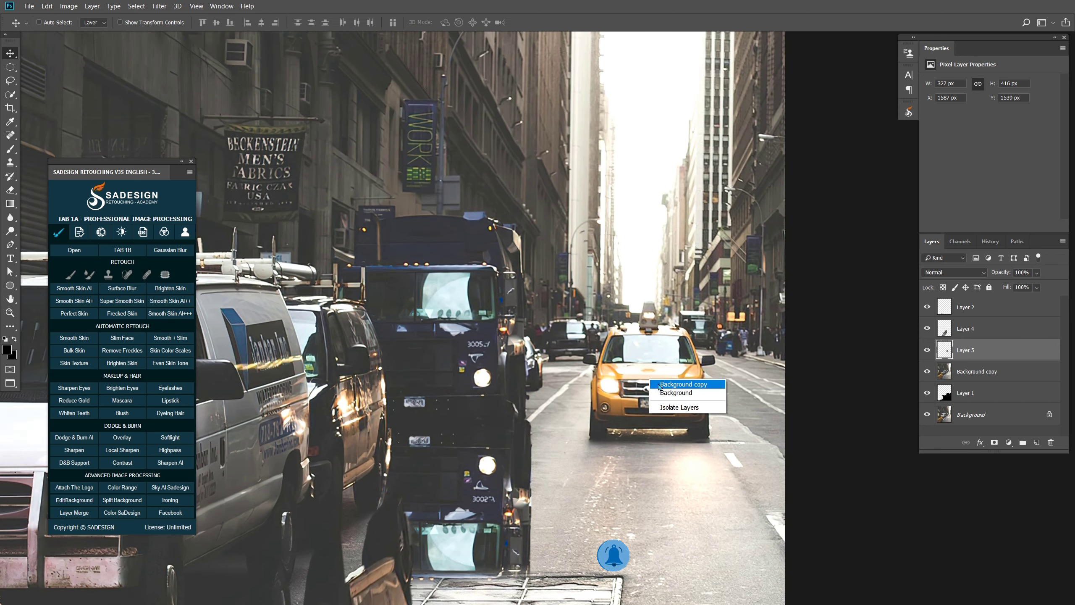
click(660, 385)
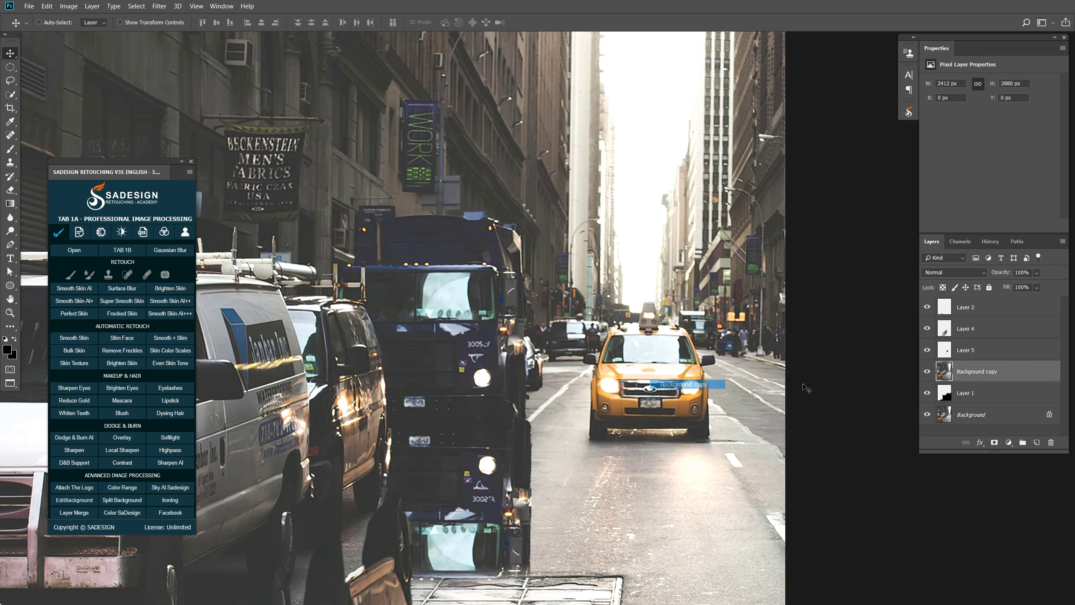
ctrl+click(784, 364)
key(p)
ctrl+click(648, 442)
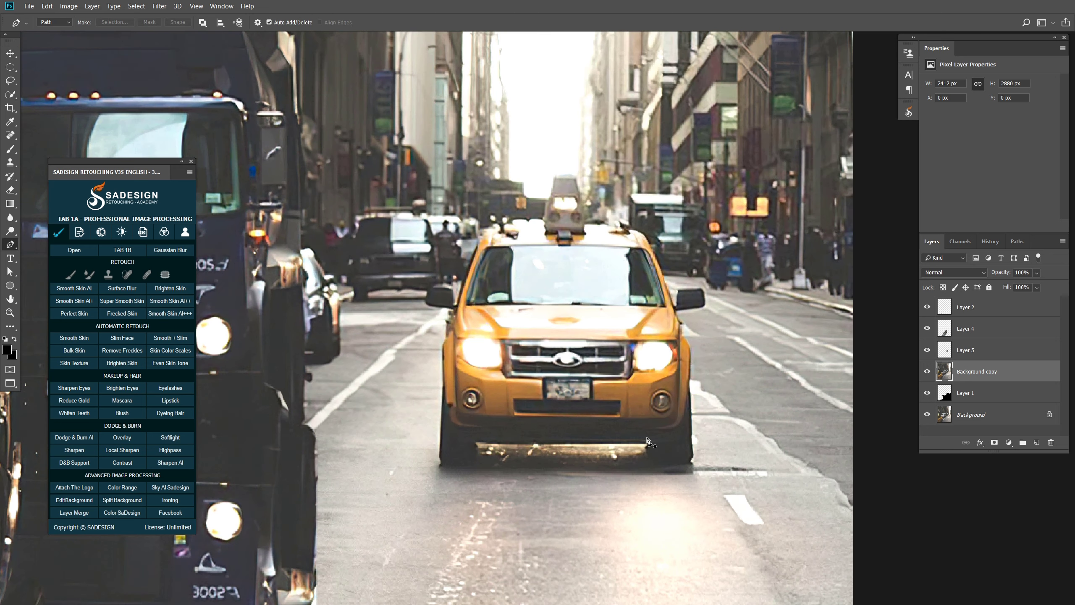
click(474, 441)
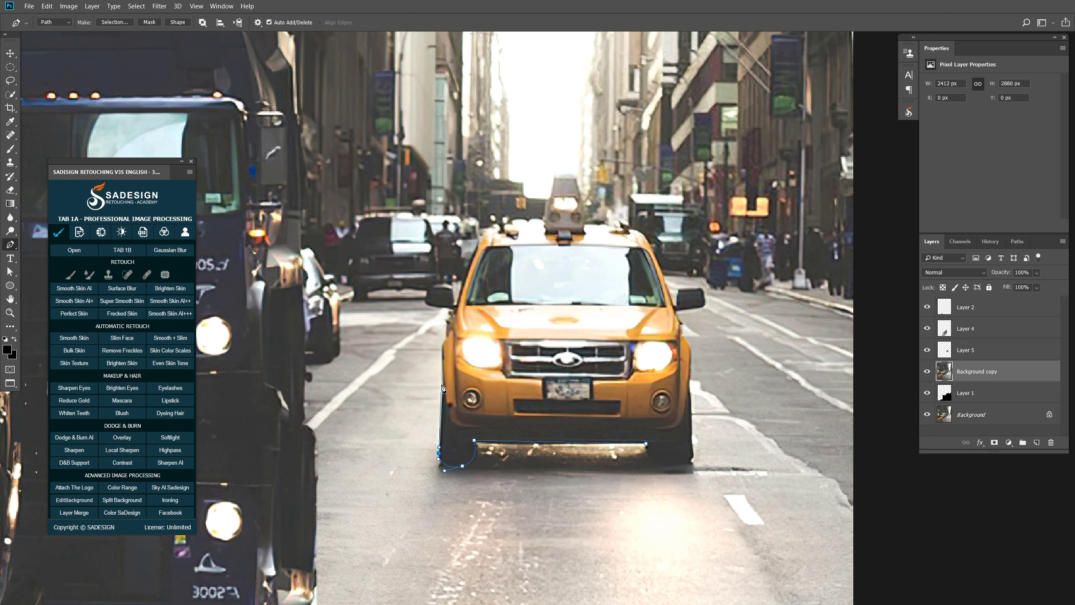
scroll(450, 330, up, 3)
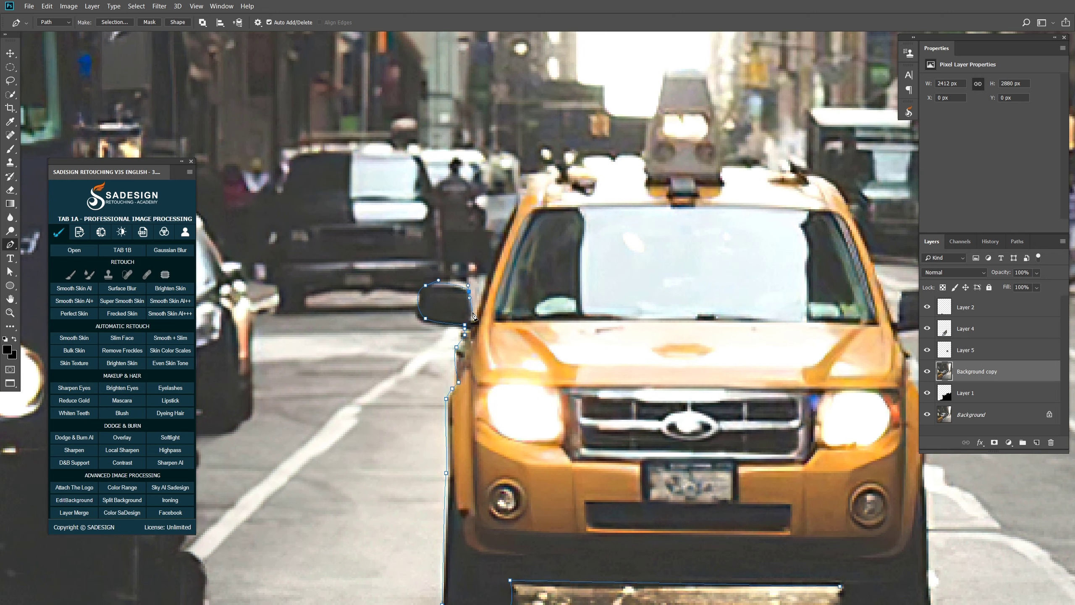
click(537, 195)
click(565, 191)
click(585, 190)
drag(610, 182, 625, 184)
drag(663, 140, 556, 318)
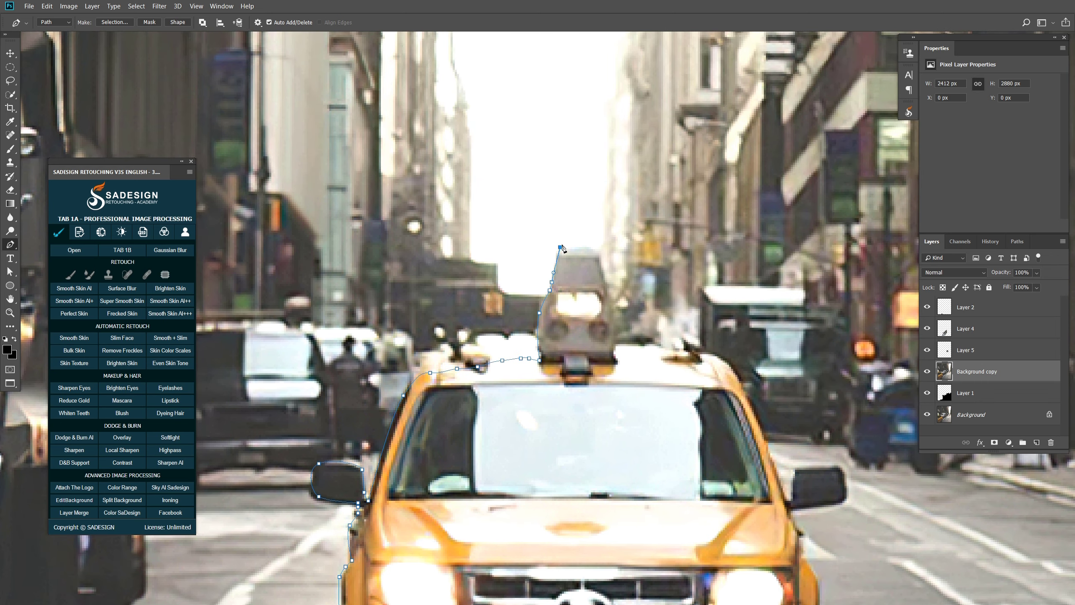
Step: Continue the path around the roof sign, right mirror and right wheel of the distant taxi, close it and convert it to a selection
drag(597, 257, 600, 262)
drag(707, 354, 732, 370)
drag(785, 502, 526, 456)
scroll(526, 456, up, 1)
click(535, 455)
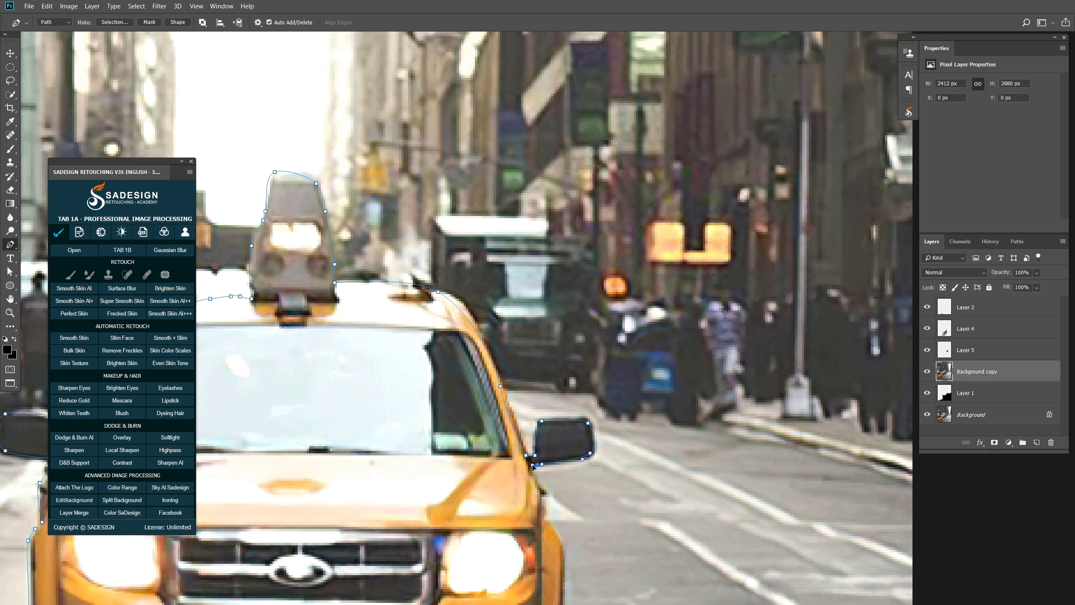
drag(550, 500, 555, 338)
scroll(543, 430, down, 1)
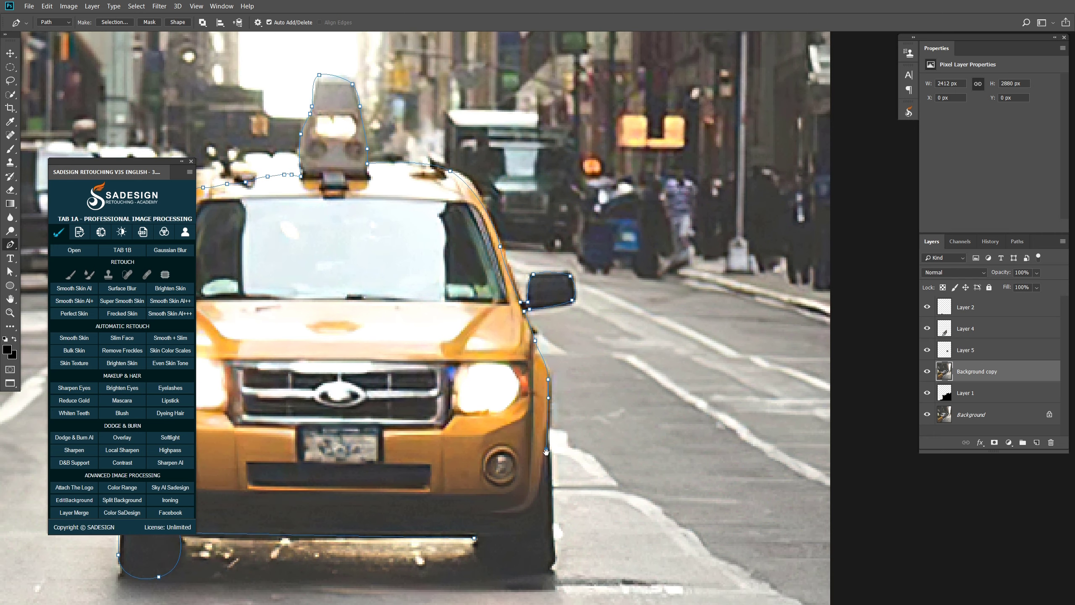
drag(543, 430, 566, 329)
drag(567, 349, 567, 384)
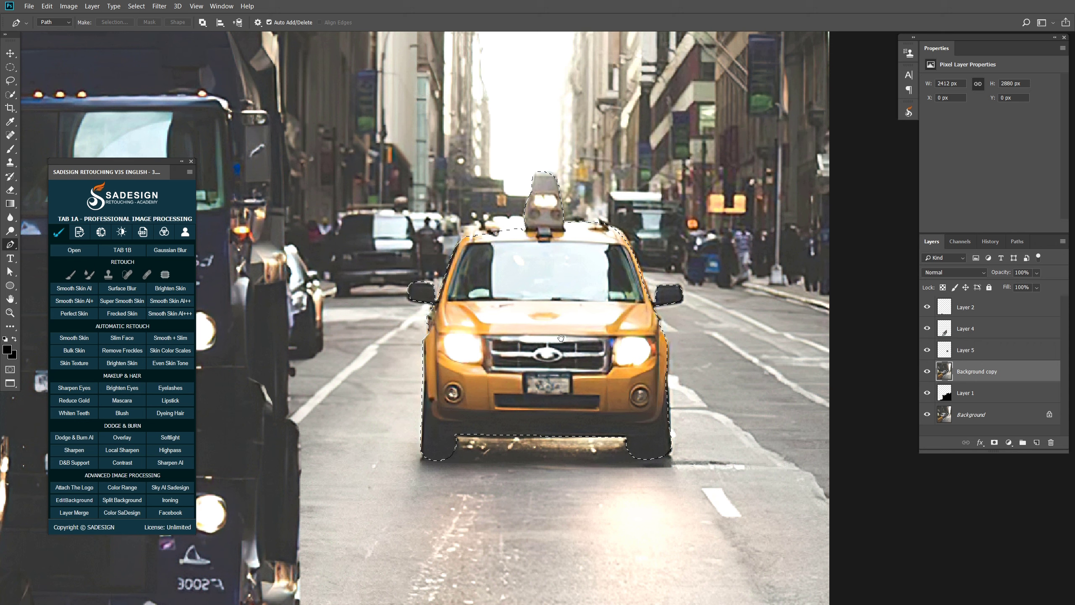
Step: Copy the selected taxi to a new layer, flip it vertically and position it directly beneath the original taxi
scroll(625, 249, down, 1)
key(ctrl+t)
right_click(575, 280)
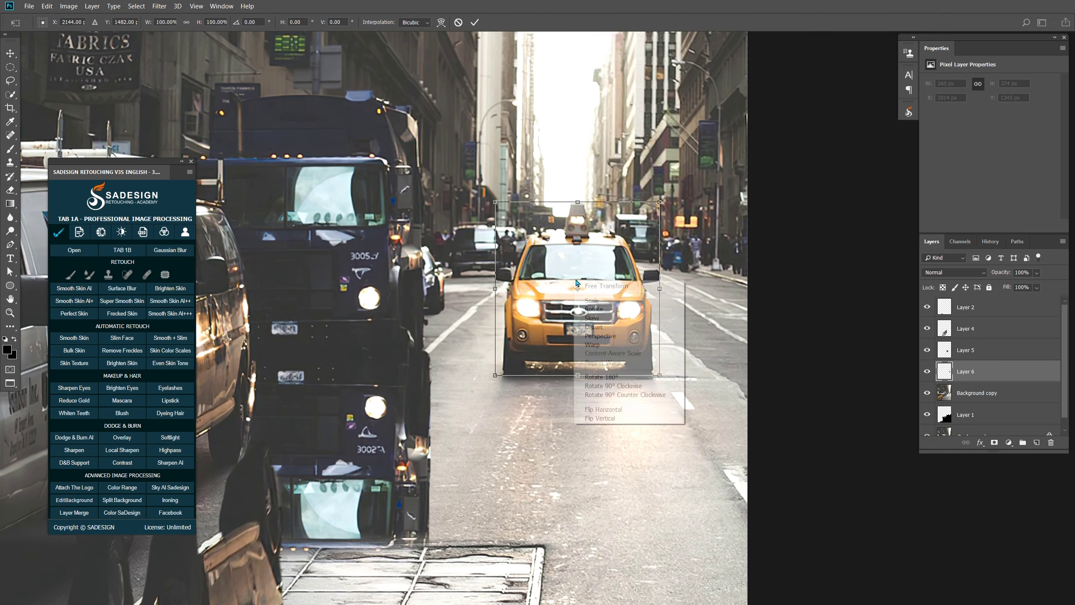
click(601, 419)
drag(577, 339, 585, 467)
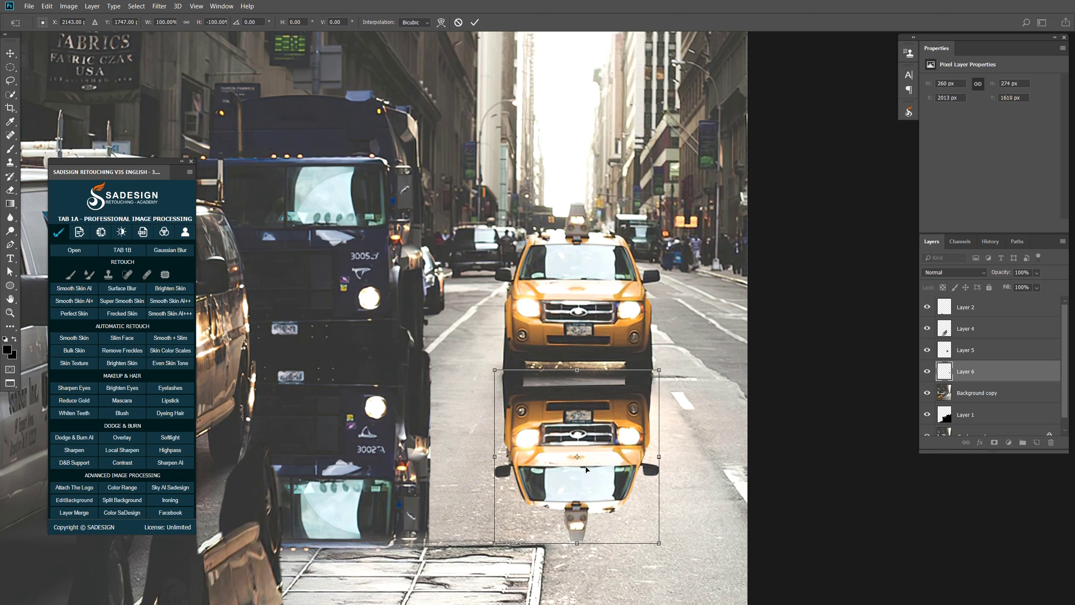
Step: Flip the Background copy layer vertically and apply the transformation
key(p)
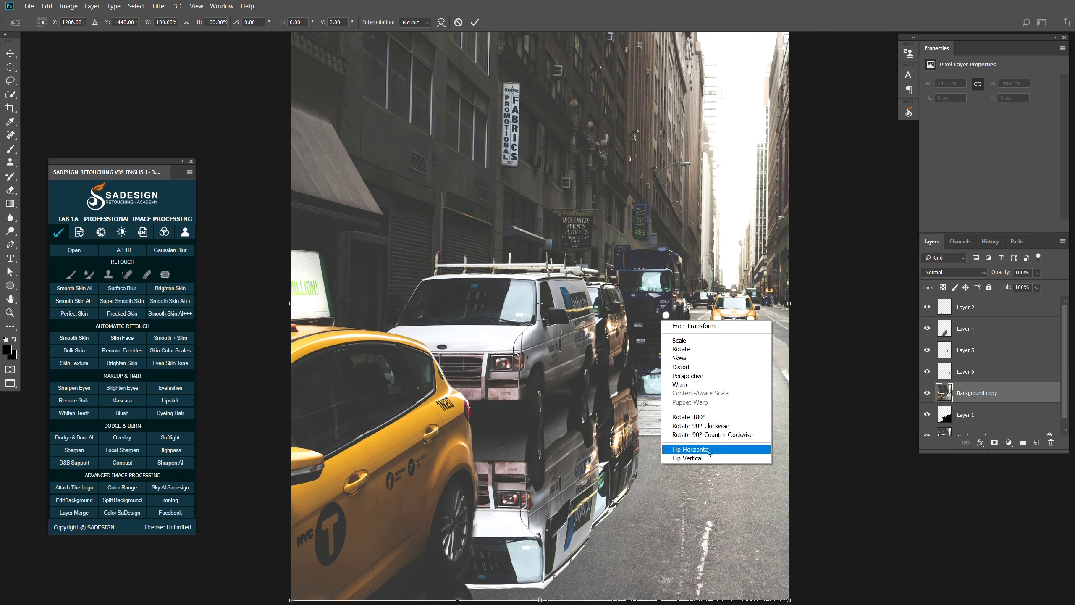
click(700, 458)
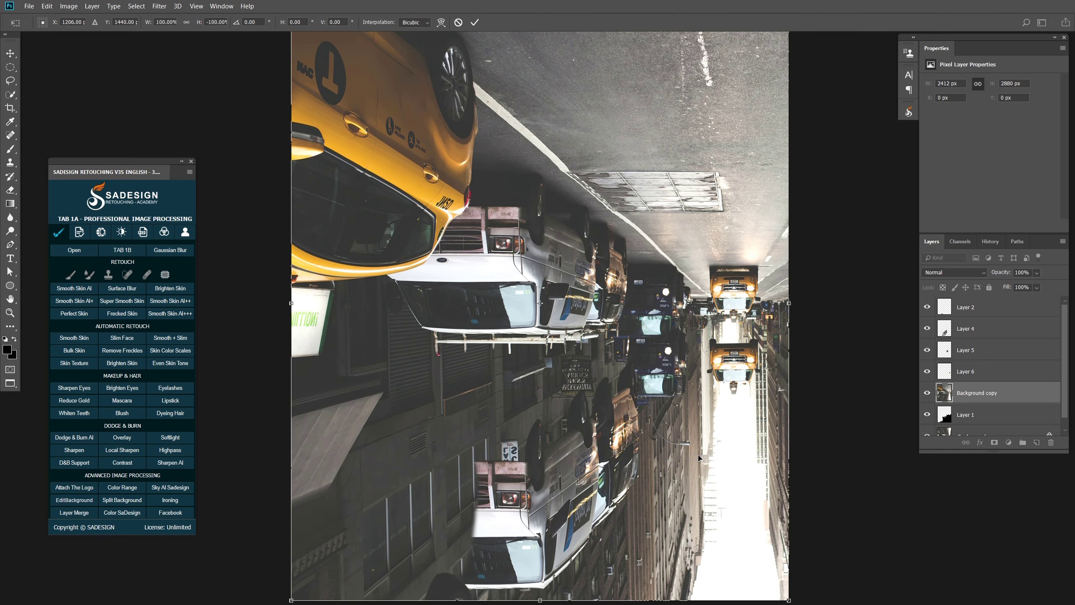
key(p)
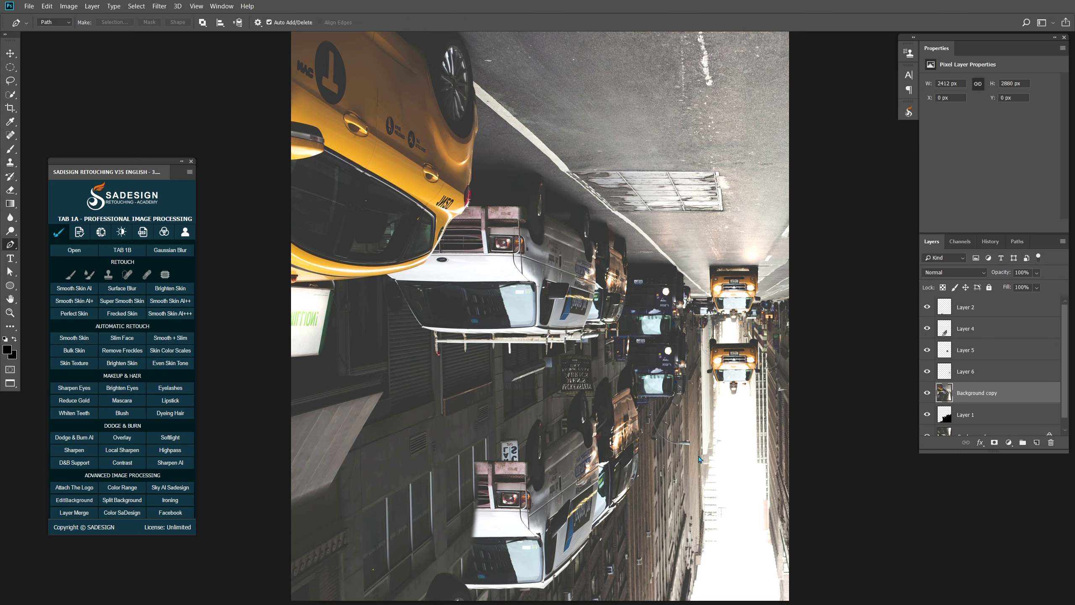
Step: Convert the layers from Layer 2 through Background copy into one smart object and clip it to Layer 1
shift+click(986, 312)
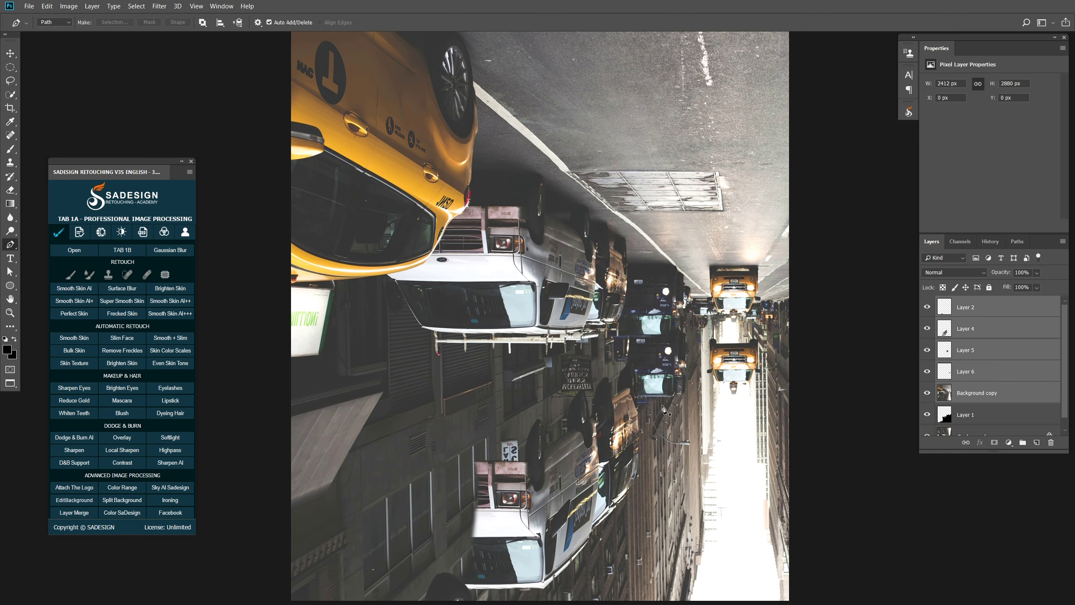
right_click(973, 330)
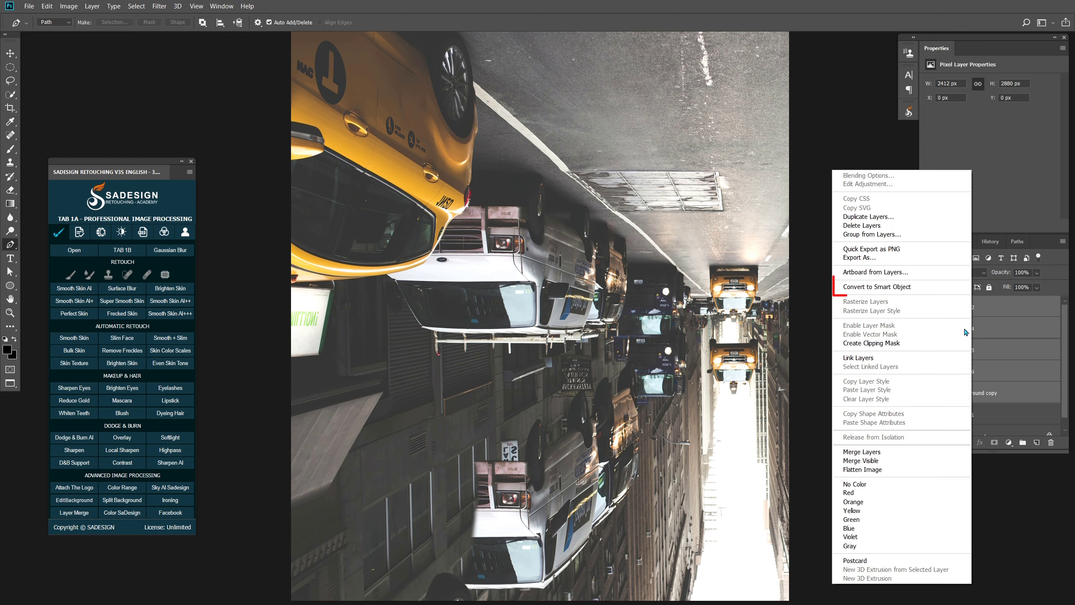
click(884, 290)
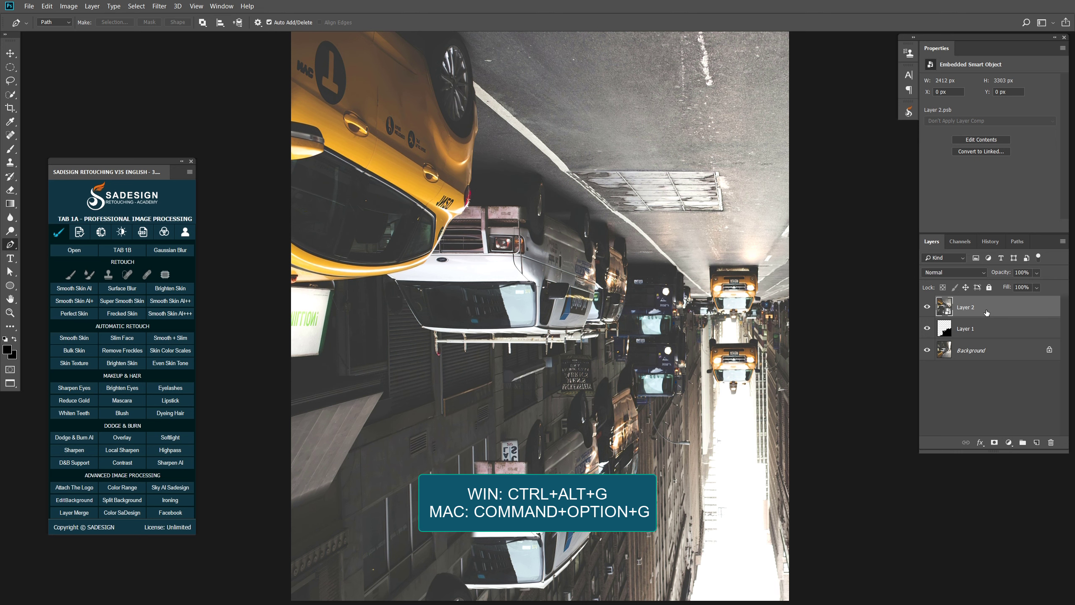
key(ctrl+alt+g)
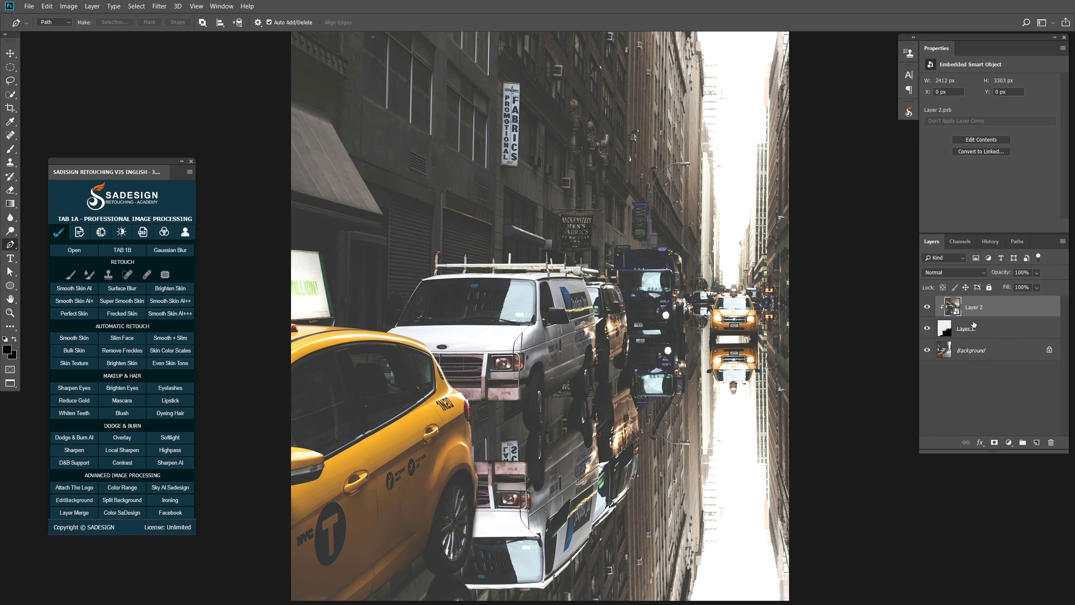
Step: Group the clipped smart object with Layer 1 and add a black mask to the group
shift+click(1001, 330)
click(1026, 445)
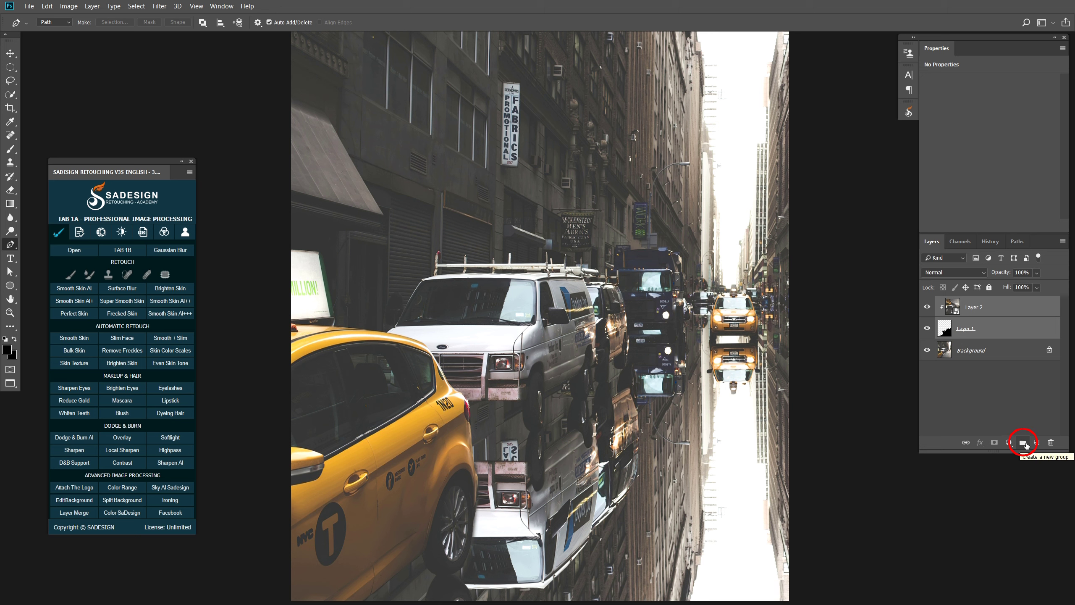
click(1026, 445)
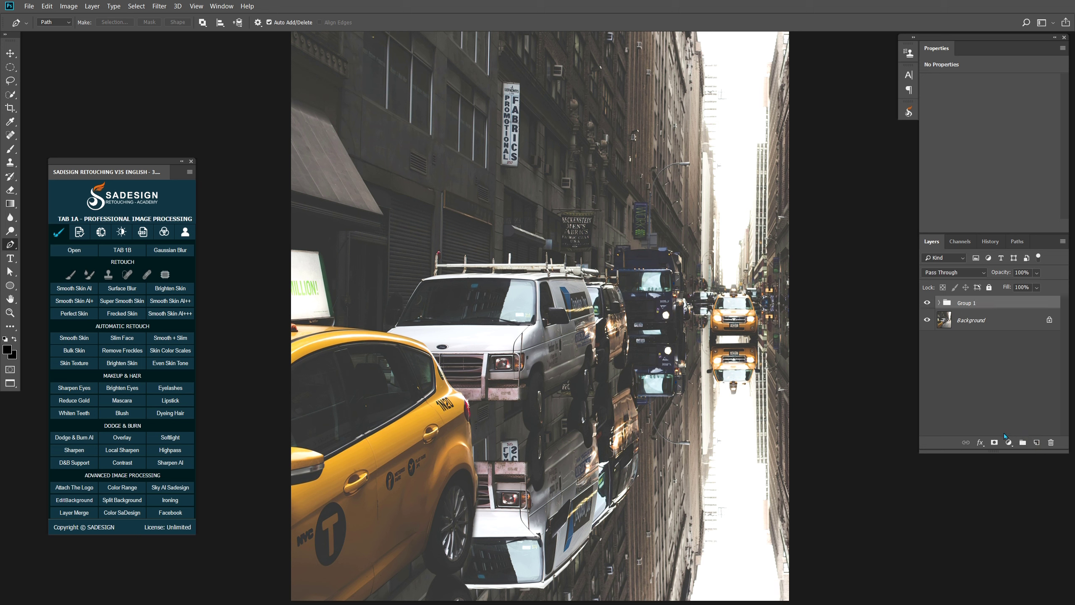
alt+click(994, 443)
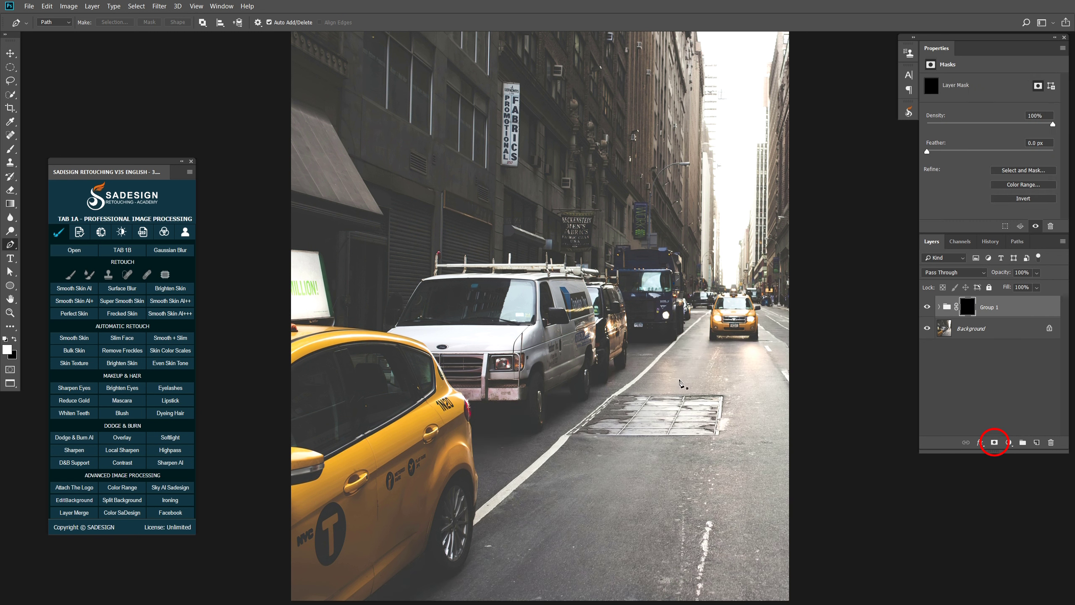
Step: Paint with a white brush at 22% opacity on the group mask to reveal faint reflections across the road
click(11, 149)
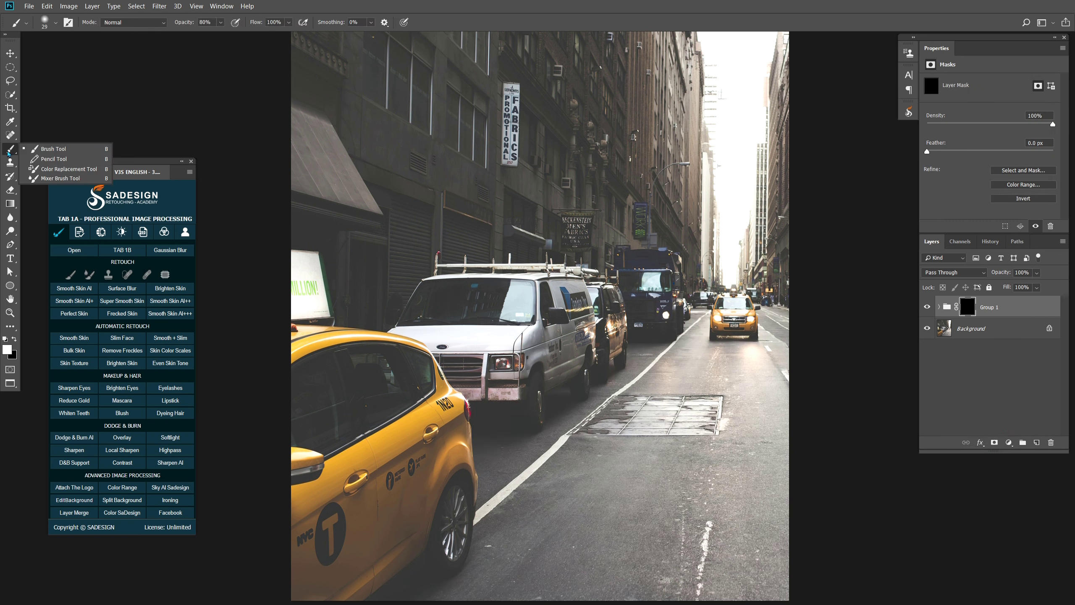
click(7, 350)
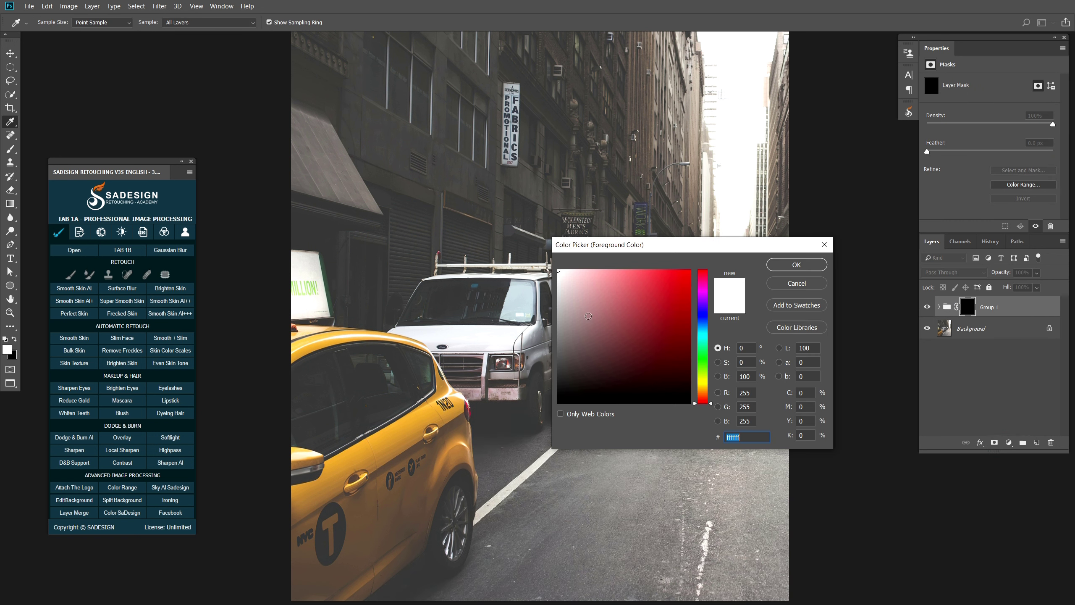
click(796, 264)
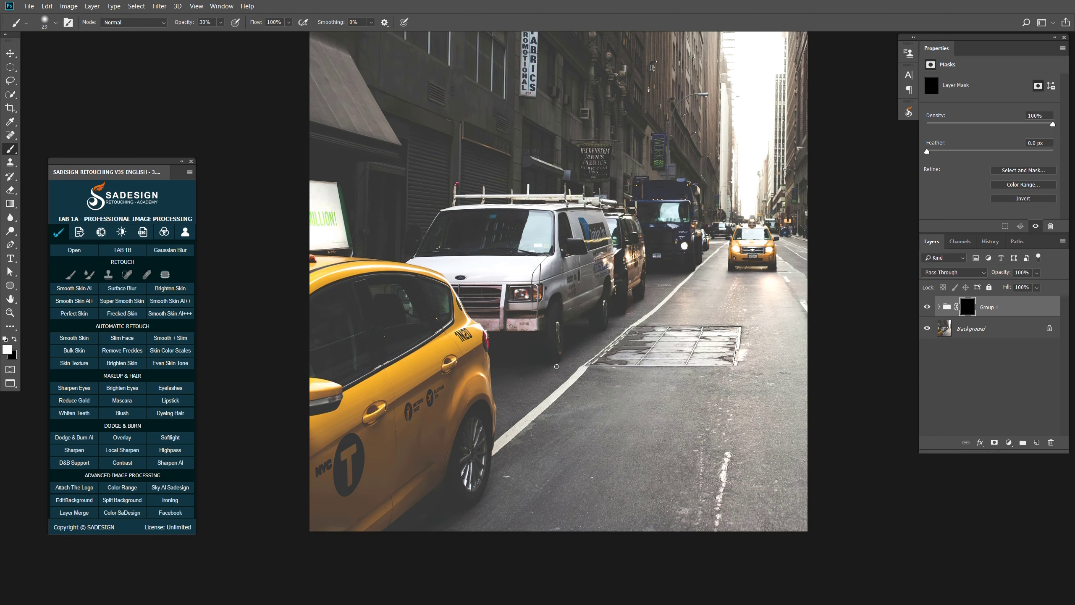
click(221, 22)
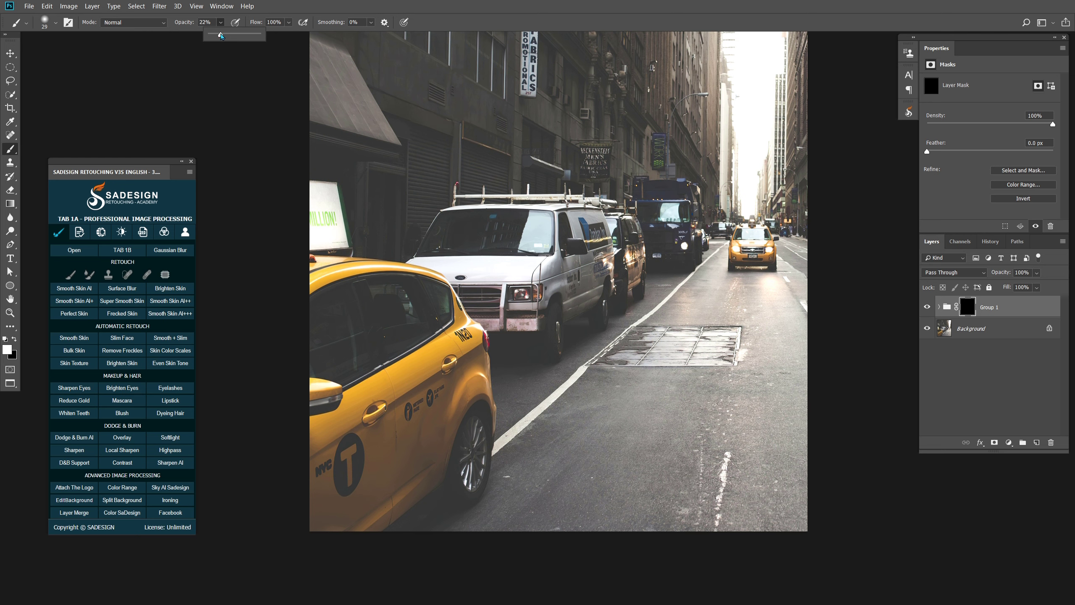
alt+right_click(429, 411)
mouse_move(478, 441)
mouse_down()
mouse_move(415, 540)
mouse_move(395, 512)
mouse_move(512, 479)
mouse_up()
mouse_move(520, 405)
mouse_down()
mouse_move(430, 427)
mouse_move(457, 402)
mouse_move(560, 403)
mouse_move(610, 359)
mouse_move(573, 332)
mouse_move(691, 252)
mouse_move(656, 276)
mouse_move(734, 284)
mouse_move(652, 273)
mouse_move(801, 263)
mouse_move(823, 360)
mouse_up()
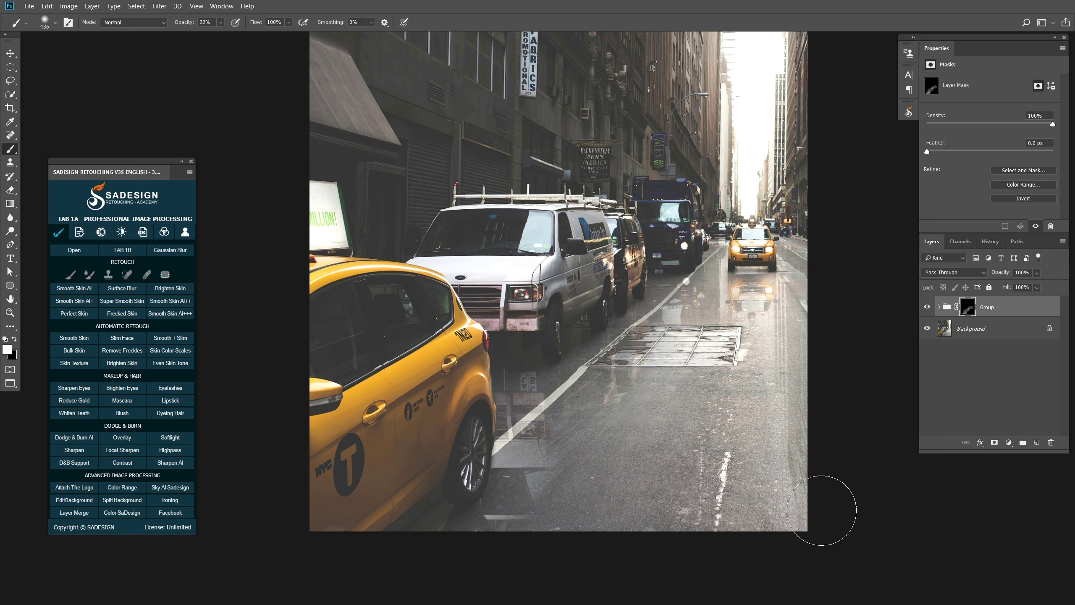
Step: Strengthen the reflections of the vans, truck, distant taxi and right-hand buildings with more white strokes on the mask, varying the brush size
alt+right_click(797, 345)
mouse_move(802, 259)
mouse_down()
mouse_move(681, 257)
mouse_move(664, 286)
mouse_move(688, 283)
mouse_move(622, 319)
mouse_move(756, 316)
mouse_move(660, 317)
mouse_move(505, 469)
mouse_up()
alt+right_click(685, 283)
alt+right_click(568, 455)
mouse_move(593, 449)
mouse_down()
mouse_move(503, 553)
mouse_move(539, 527)
mouse_move(593, 417)
mouse_move(583, 430)
mouse_move(559, 412)
mouse_up()
alt+right_click(622, 308)
drag(812, 336, 783, 541)
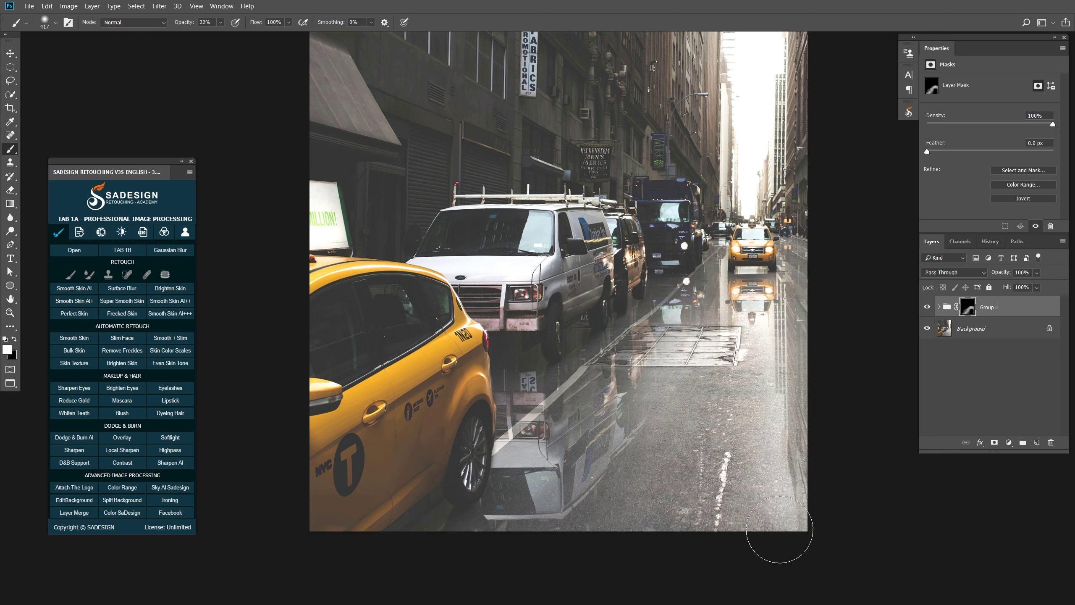
alt+right_click(775, 262)
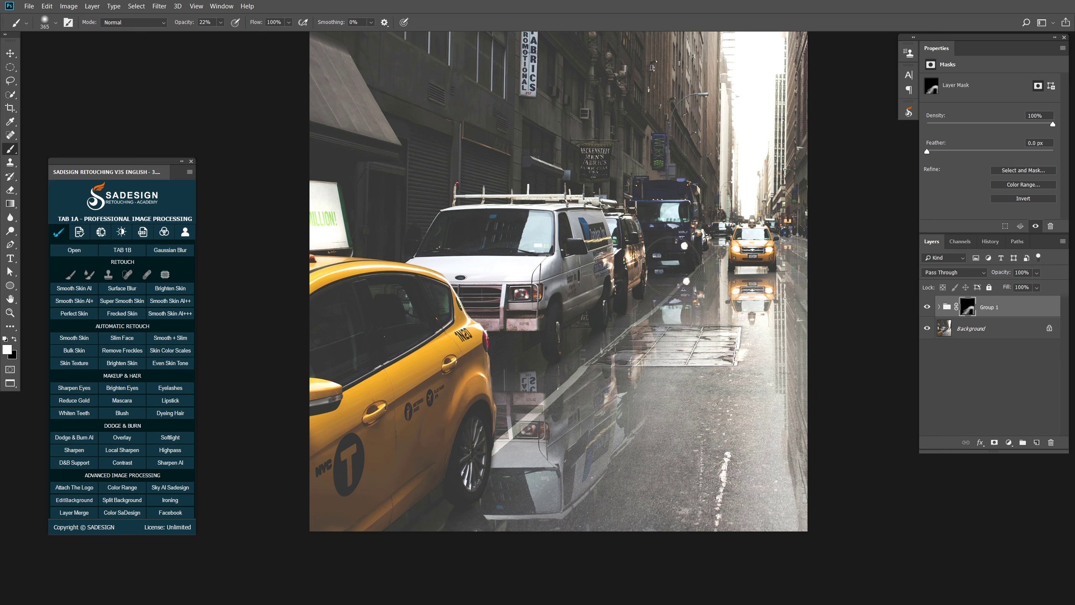
alt+right_click(647, 394)
mouse_move(642, 371)
mouse_down()
mouse_move(676, 346)
mouse_move(670, 316)
mouse_up()
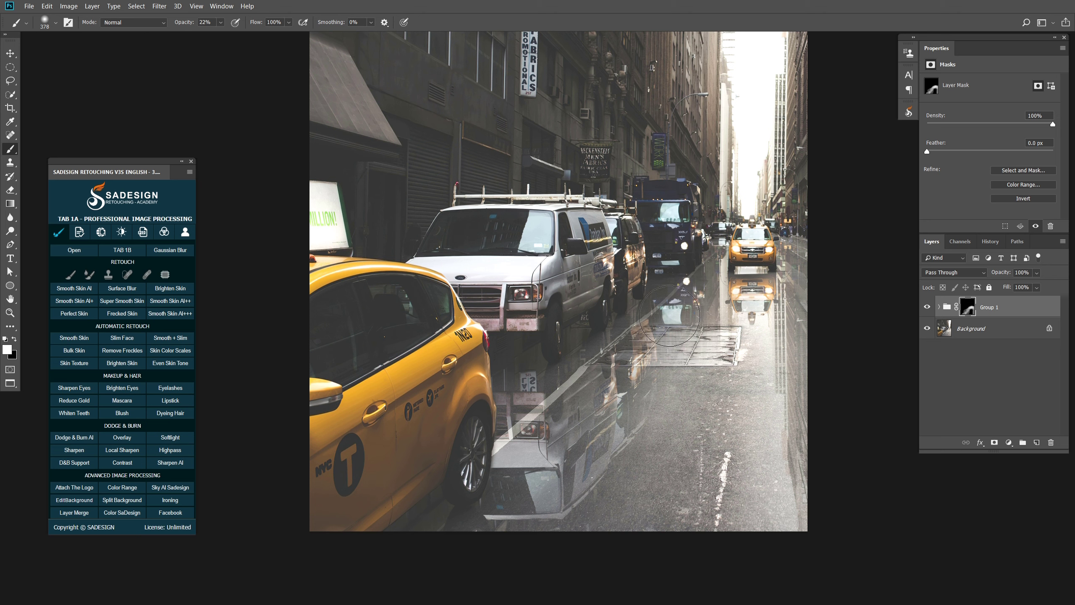
alt+right_click(513, 405)
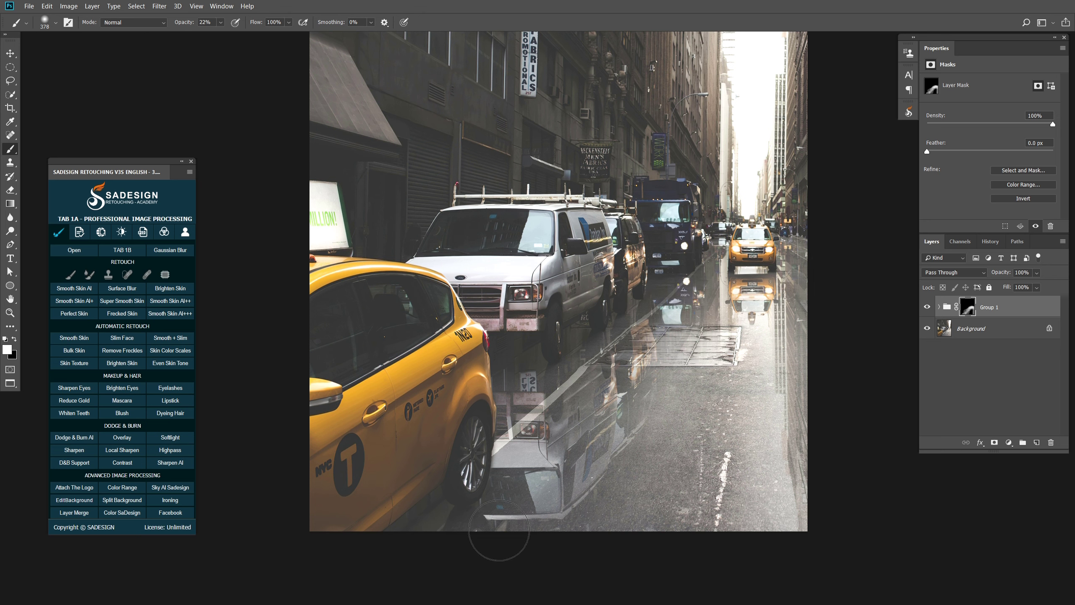
Step: Toggle the visibility of Group 1 to compare the photo with and without the reflections
click(928, 307)
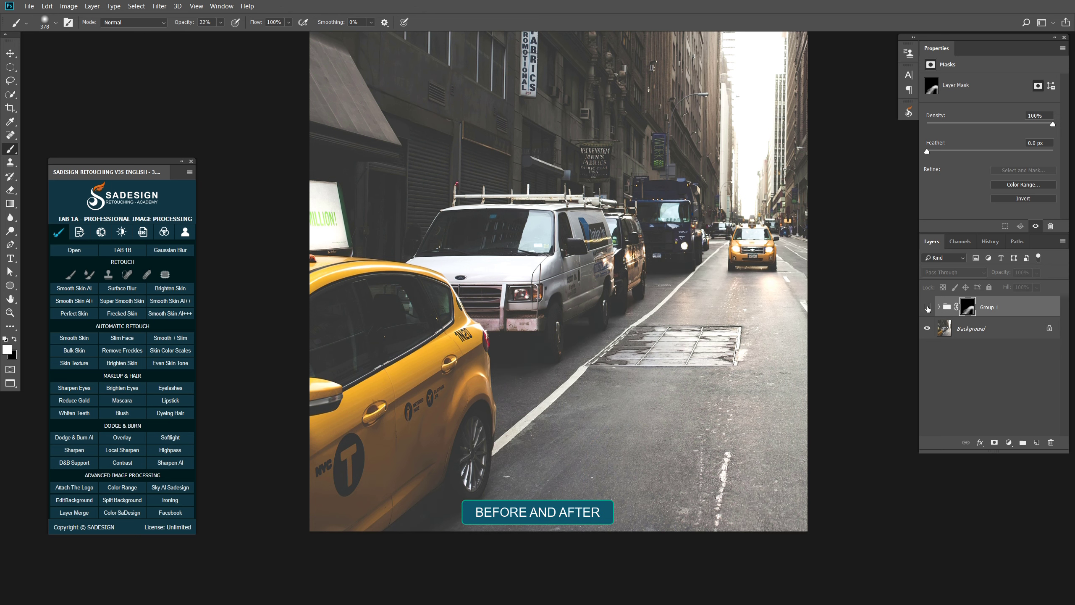
click(927, 307)
click(928, 308)
click(928, 308)
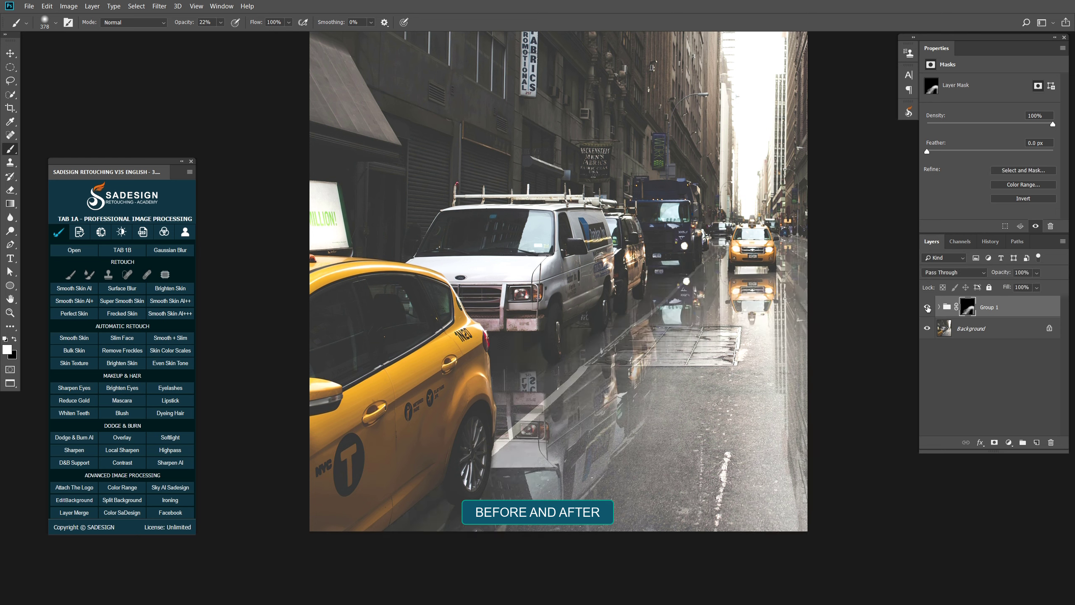
click(927, 308)
click(928, 308)
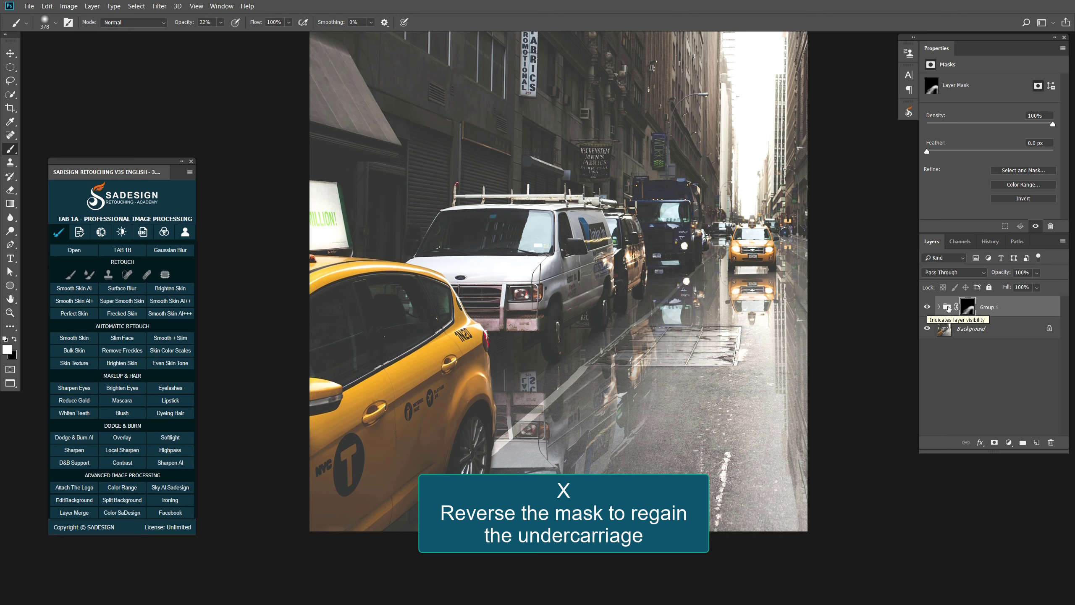
Step: Paint black on the group mask at 22% opacity along the undercarriages of the vans, truck and taxis to restore the original vehicles
key(x)
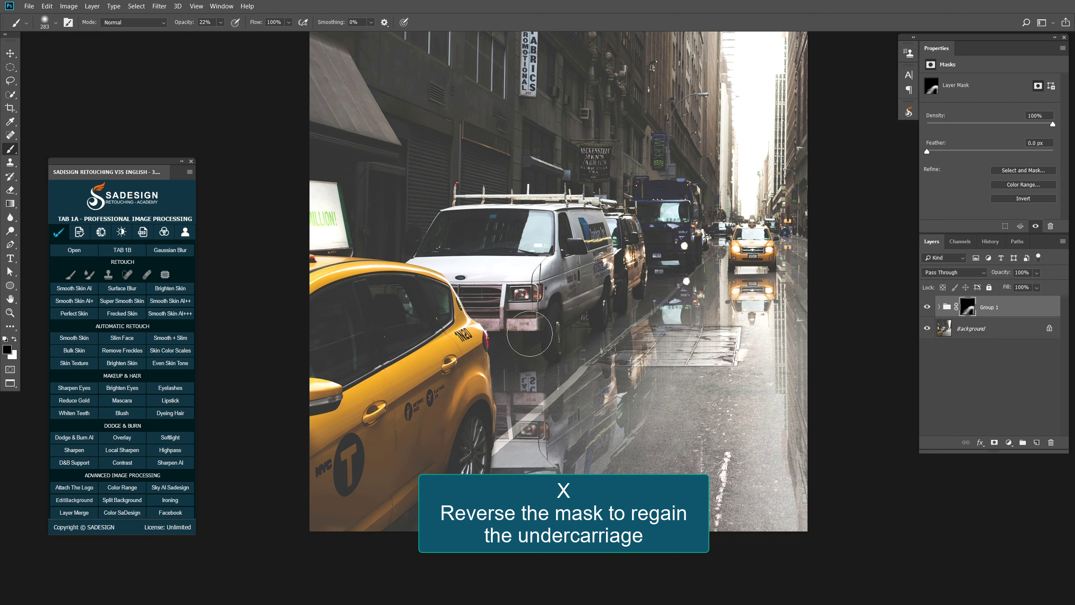
mouse_move(530, 334)
mouse_down()
mouse_move(513, 343)
mouse_move(569, 310)
mouse_up()
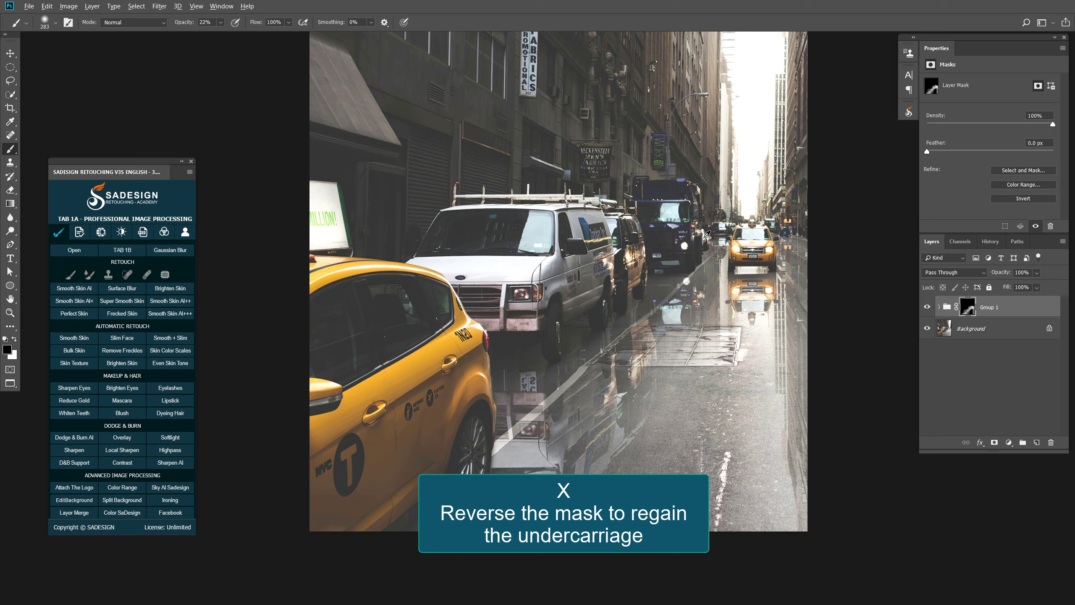
drag(704, 238, 695, 237)
drag(751, 257, 738, 262)
drag(429, 432, 443, 440)
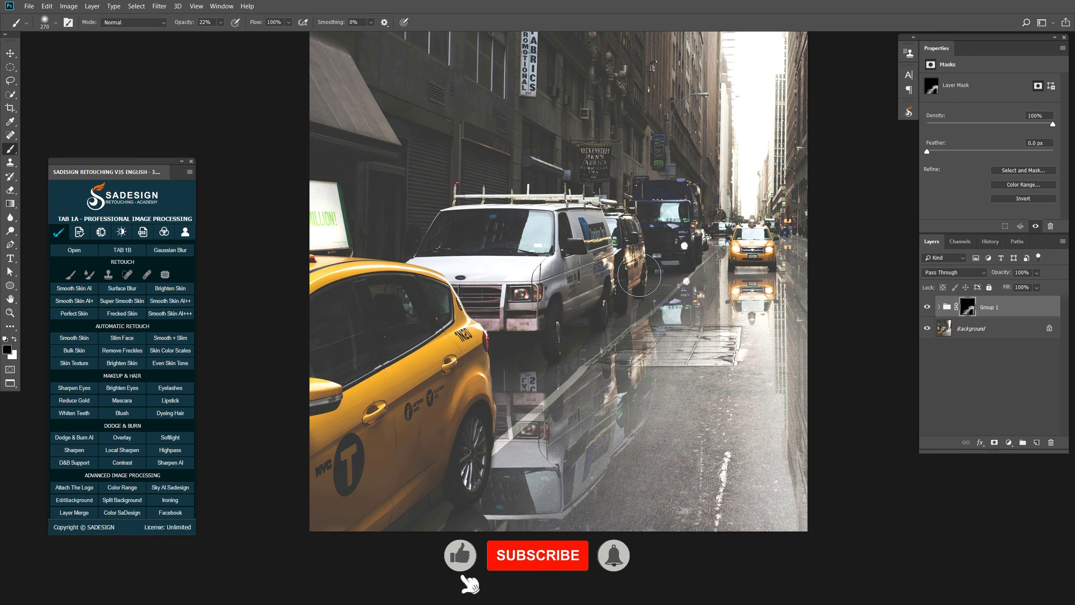
drag(679, 251, 667, 250)
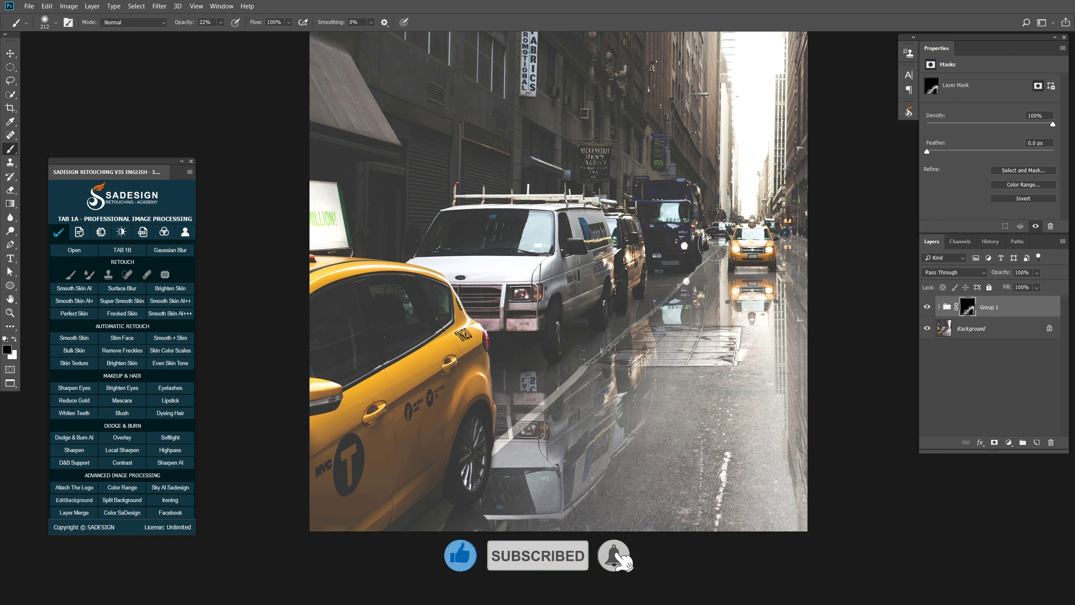
drag(754, 242, 792, 233)
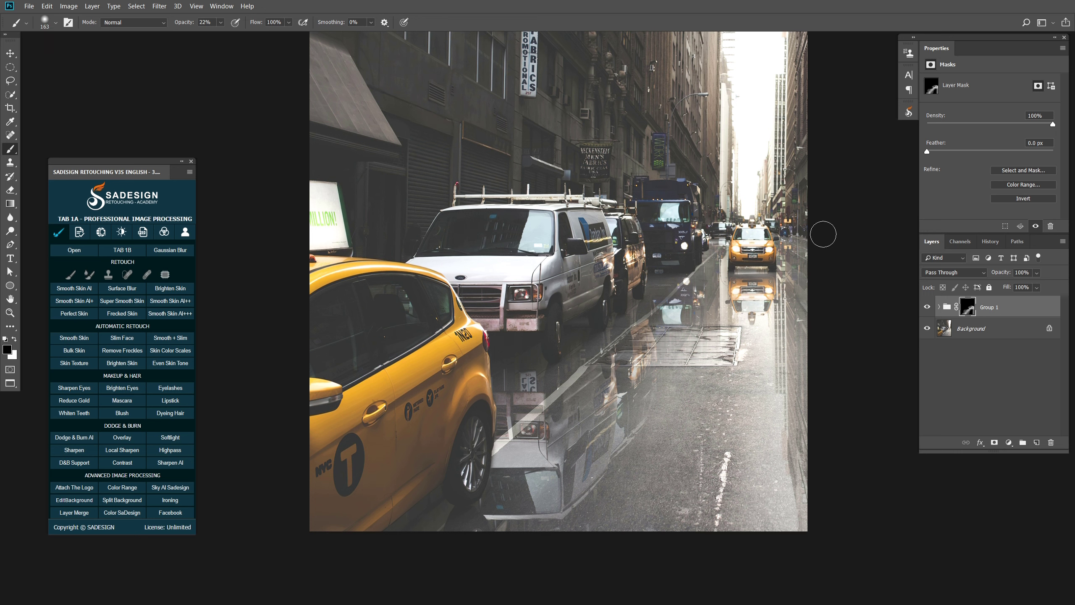
Step: Hide and show Group 1 to check the vehicle edges against the original photo
click(927, 308)
click(927, 309)
click(927, 309)
click(927, 308)
Step: Refine the mask around the van wheels and both taxis with a black brush at 50% opacity, adjusting the brush size
drag(560, 335, 568, 338)
alt+drag(749, 253, 736, 255)
mouse_move(449, 475)
alt+mouse_down()
mouse_move(470, 467)
mouse_move(388, 514)
alt+mouse_up()
alt+drag(527, 349, 494, 351)
Step: Toggle Group 1 off and on for a final before-and-after comparison of the reflection effect
click(928, 309)
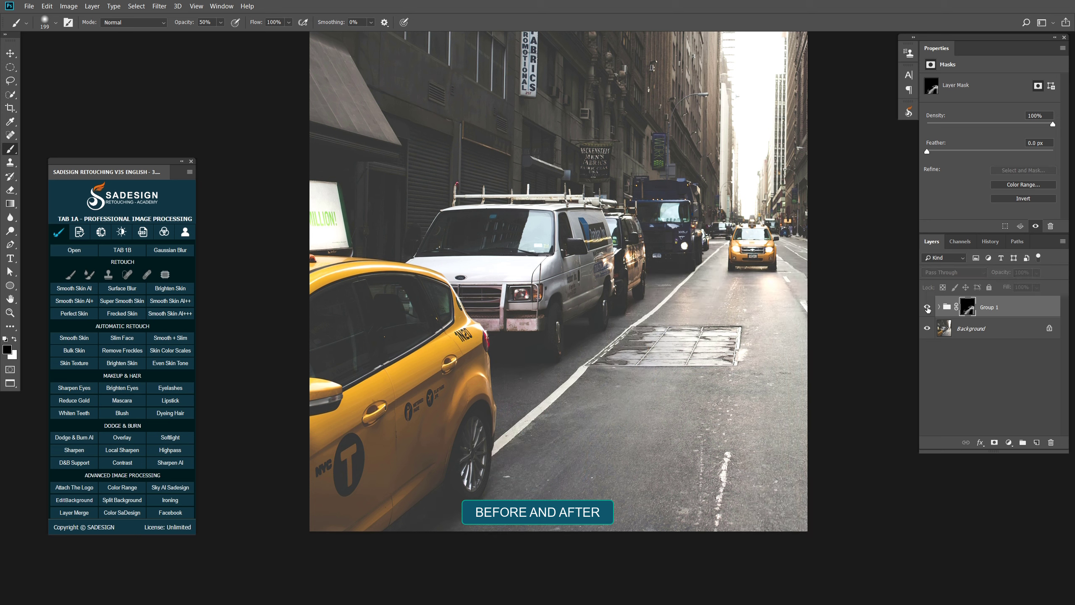
click(928, 310)
click(928, 310)
click(928, 309)
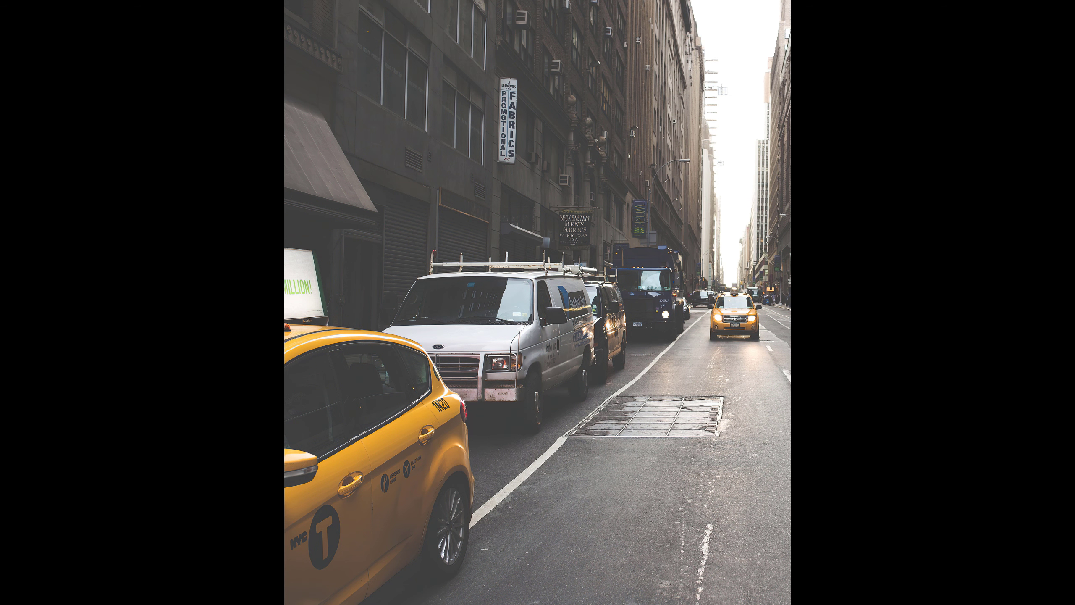